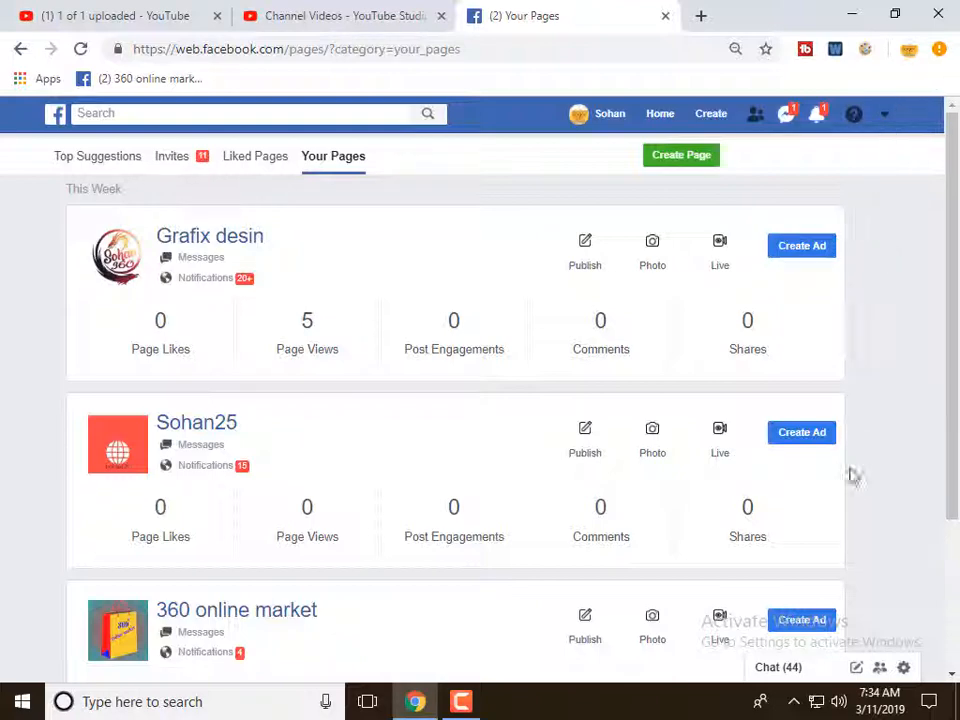
Return to the news feed, open the Pages section and start creating a new page of the Business or Brand type
scroll(851, 510, "down", 1)
scroll(851, 510, "up", 1)
left_click(20, 52)
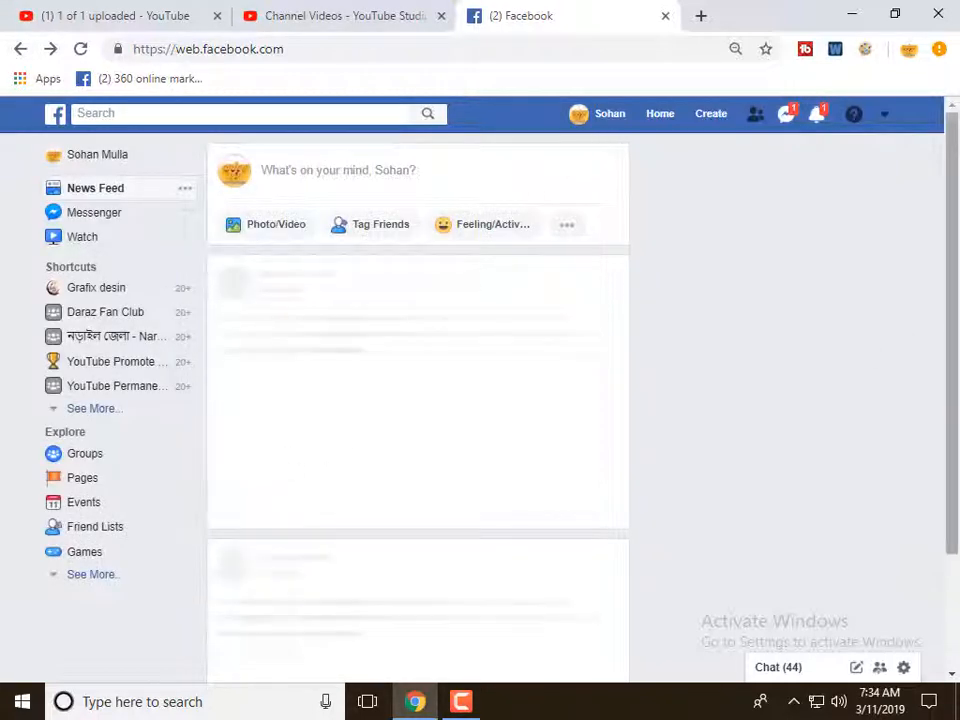
left_click(95, 487)
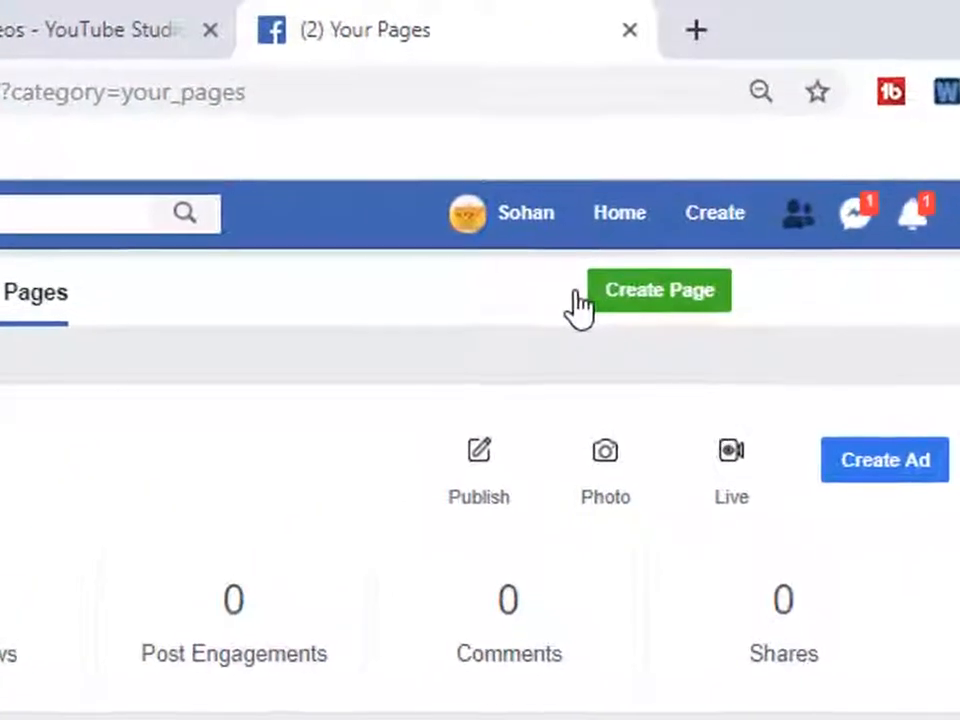
left_click(618, 305)
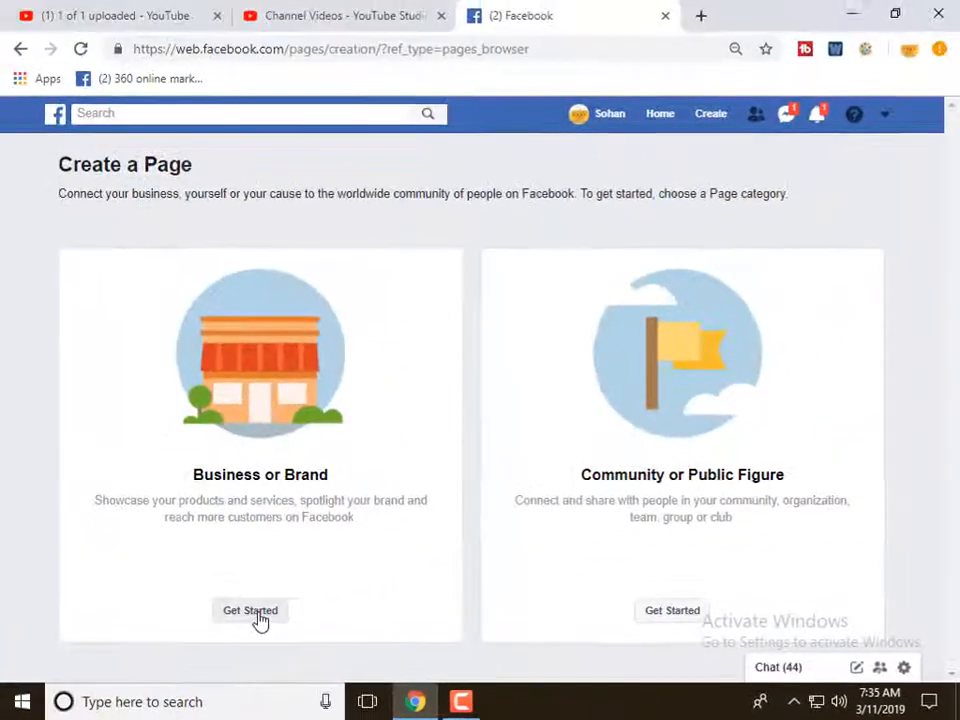
left_click(259, 619)
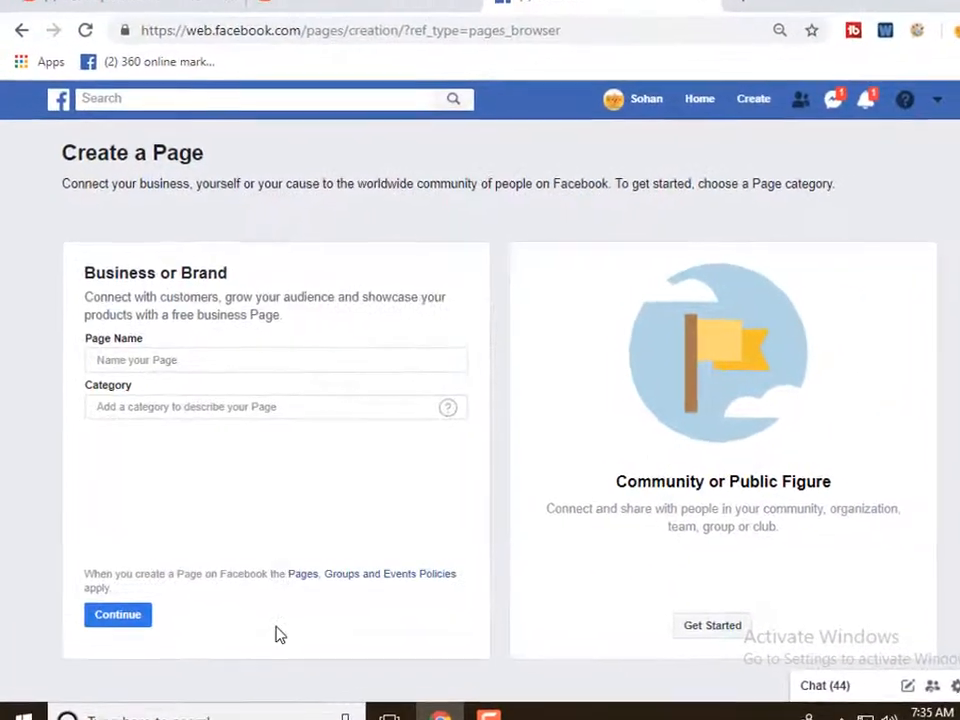
Name the page Sohan360, set its category to Telecommunication Company and continue to the profile picture stage
left_click(202, 360)
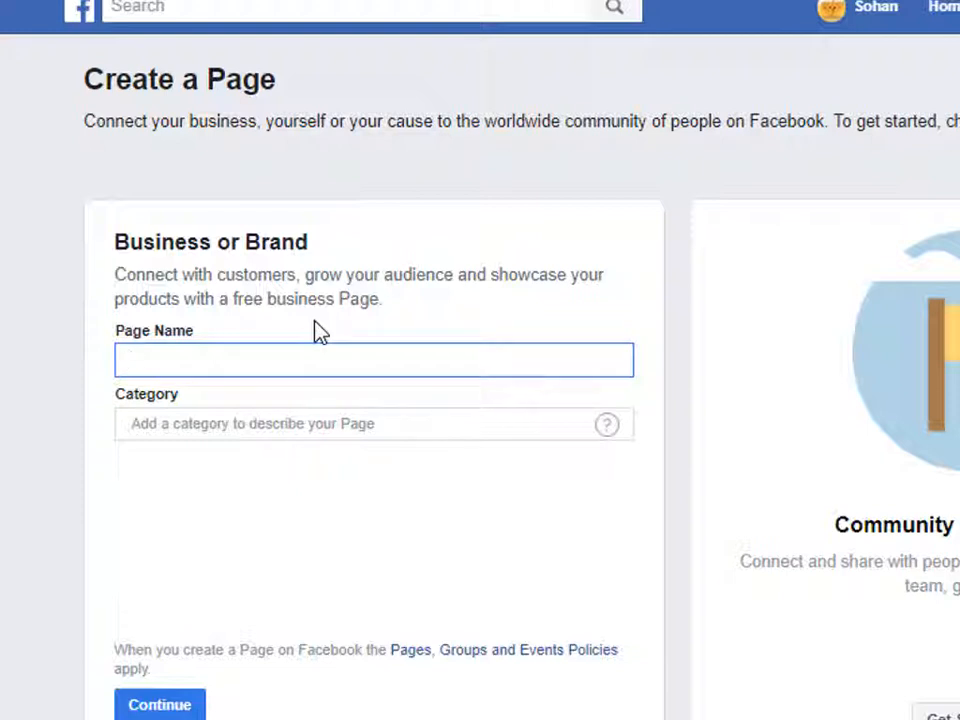
type("an360")
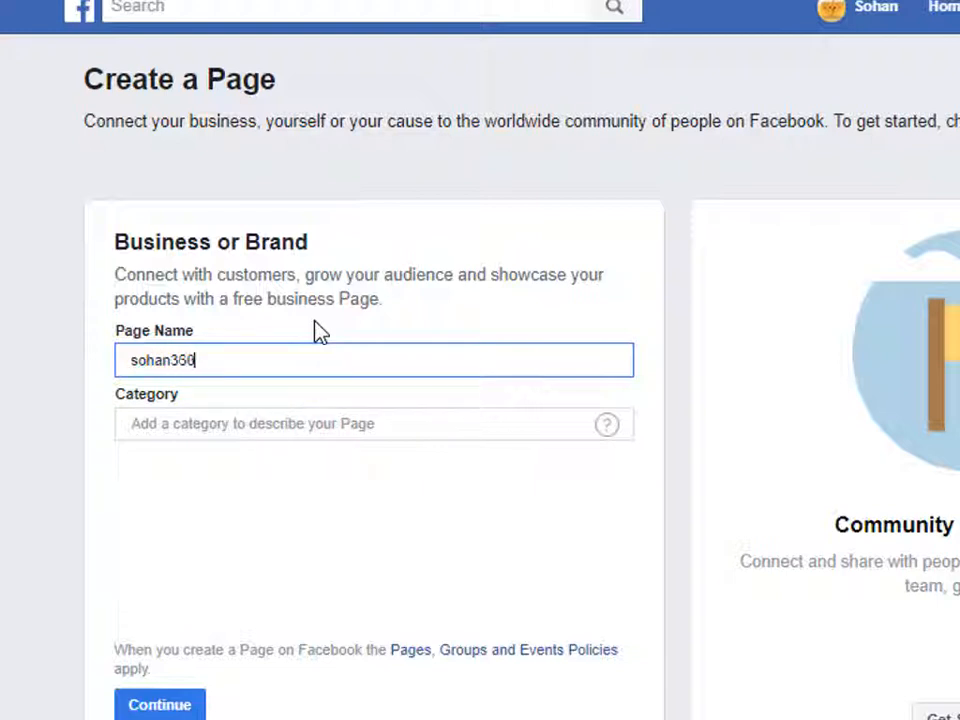
left_click(186, 424)
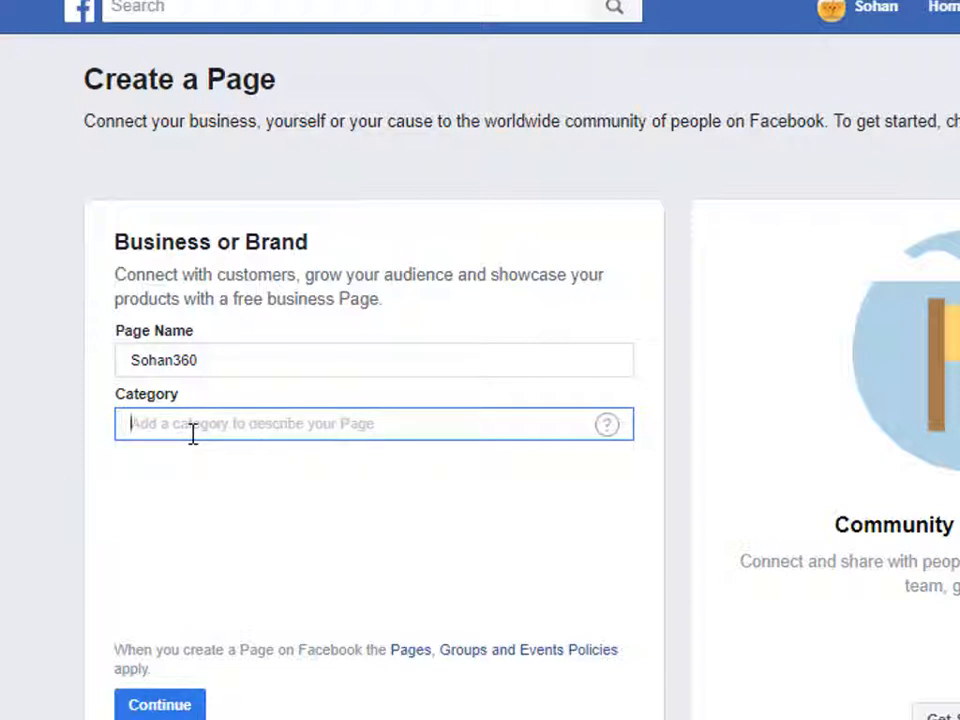
type("t")
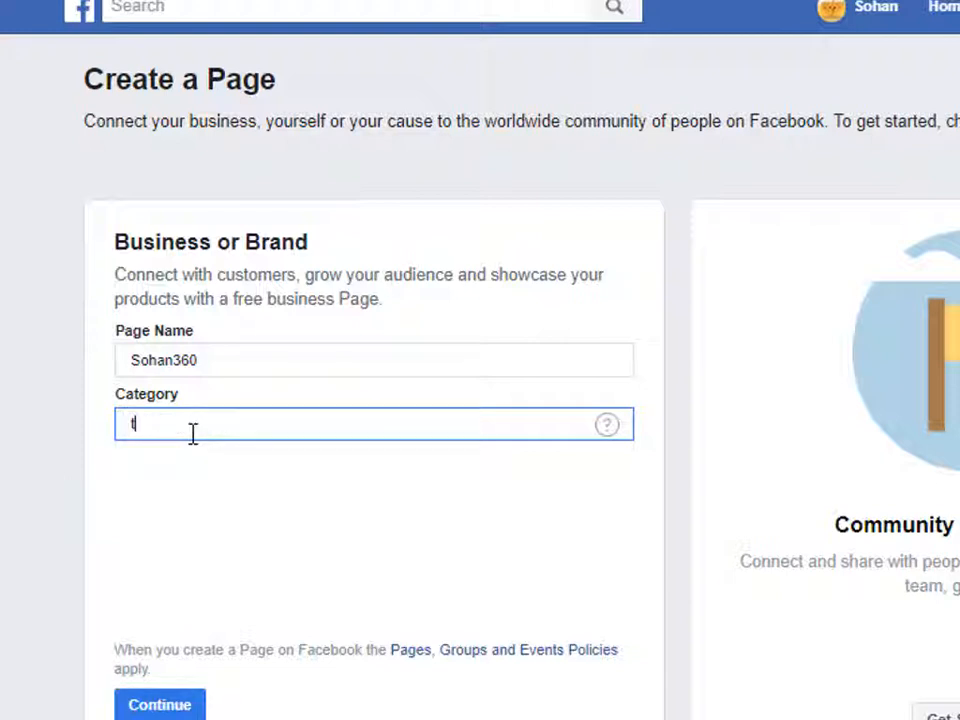
type("e")
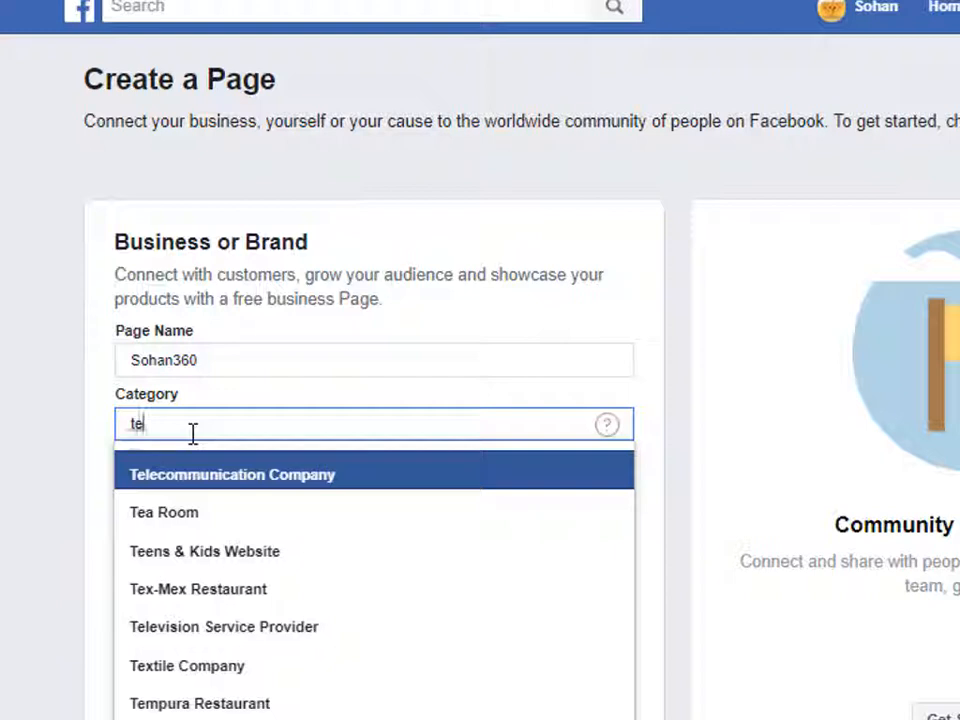
left_click(228, 480)
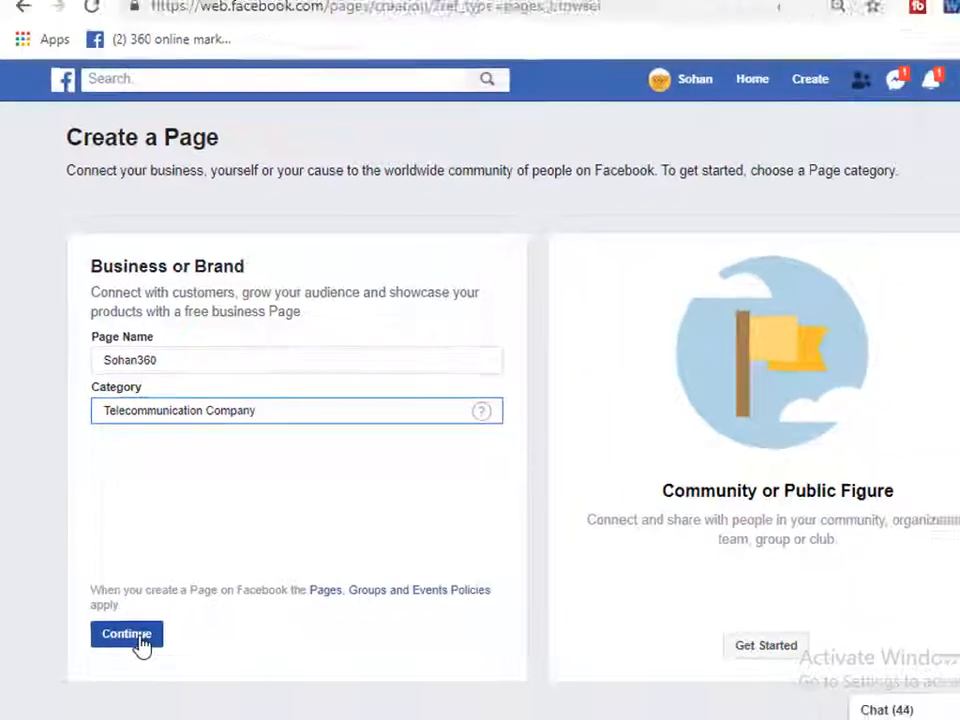
left_click(175, 706)
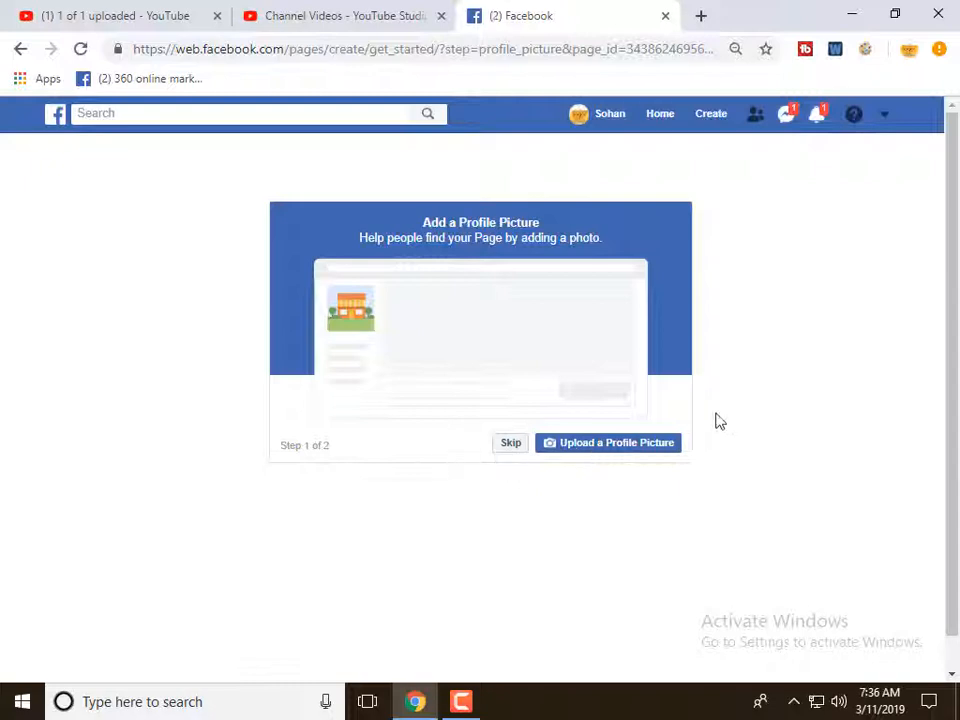
Upload the image "logo friem" from the youtube/sohan360/picture folder on drive F: as the page's profile picture
left_click(587, 450)
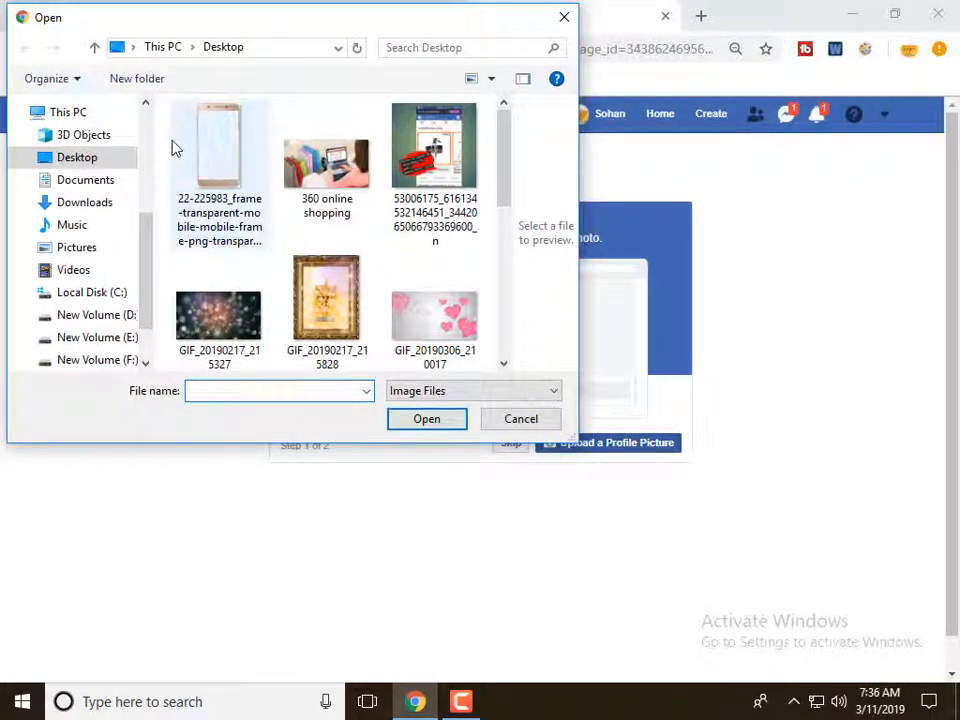
left_click(66, 113)
scroll(279, 306, "down", 5)
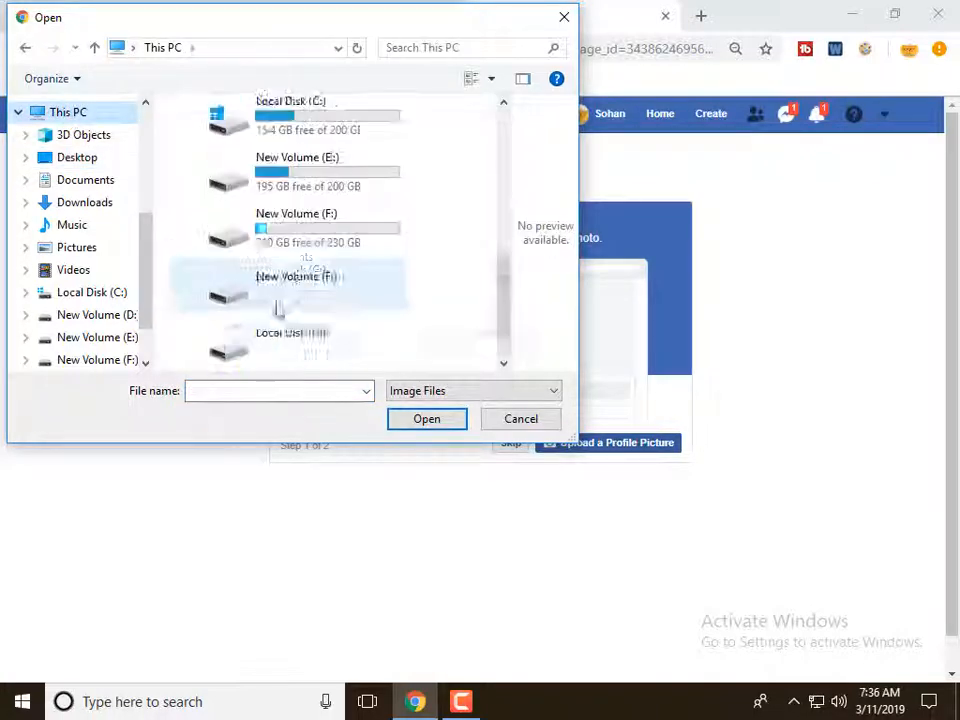
double_click(281, 292)
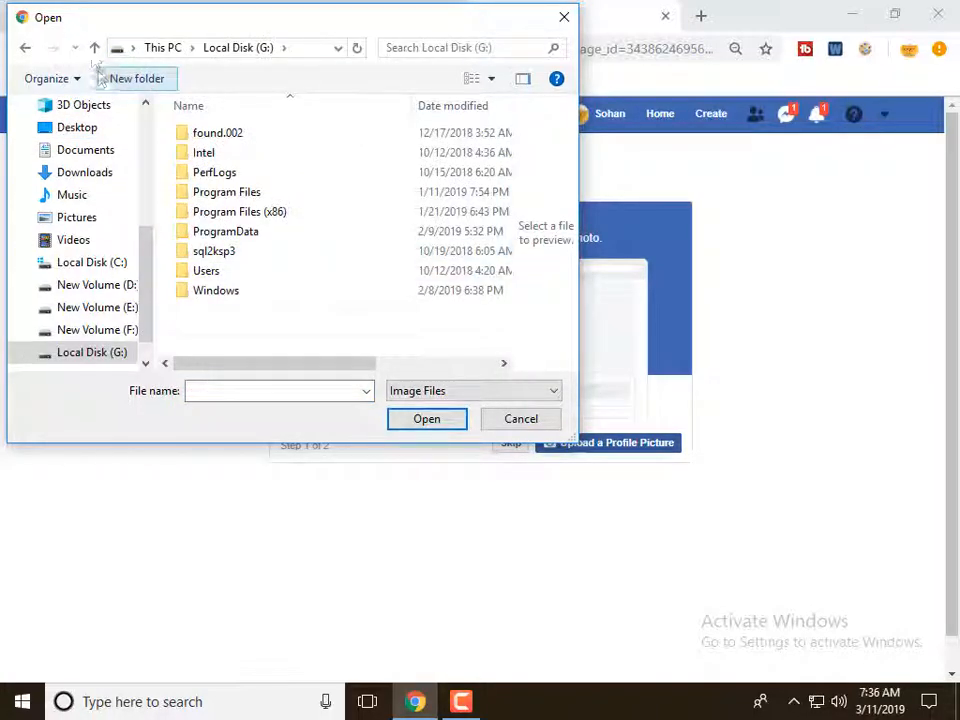
left_click(94, 47)
left_click(279, 287)
double_click(279, 287)
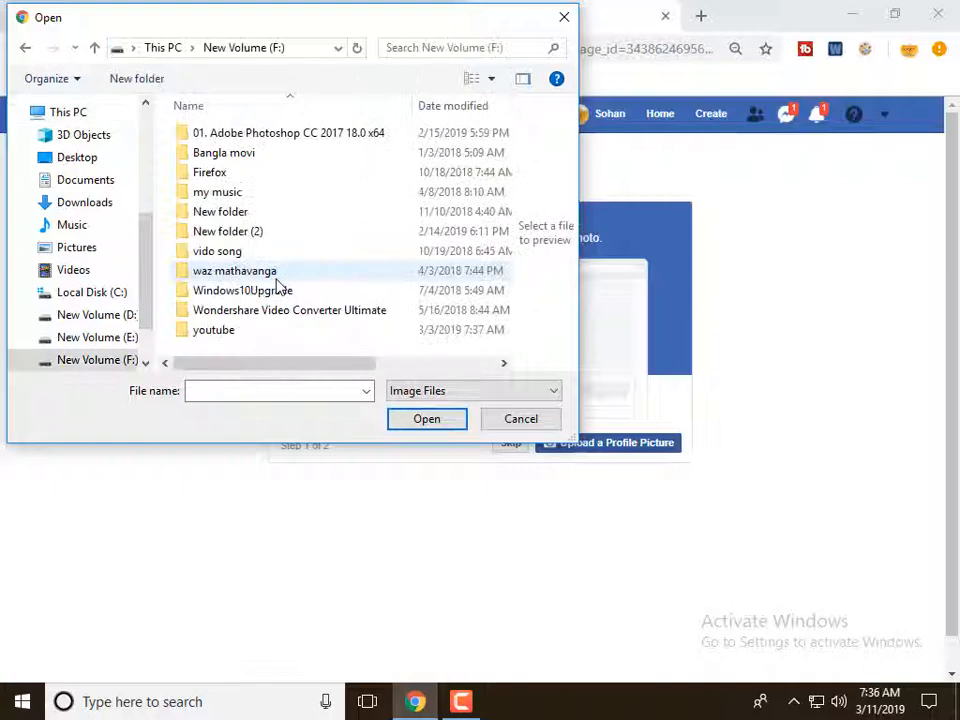
double_click(245, 334)
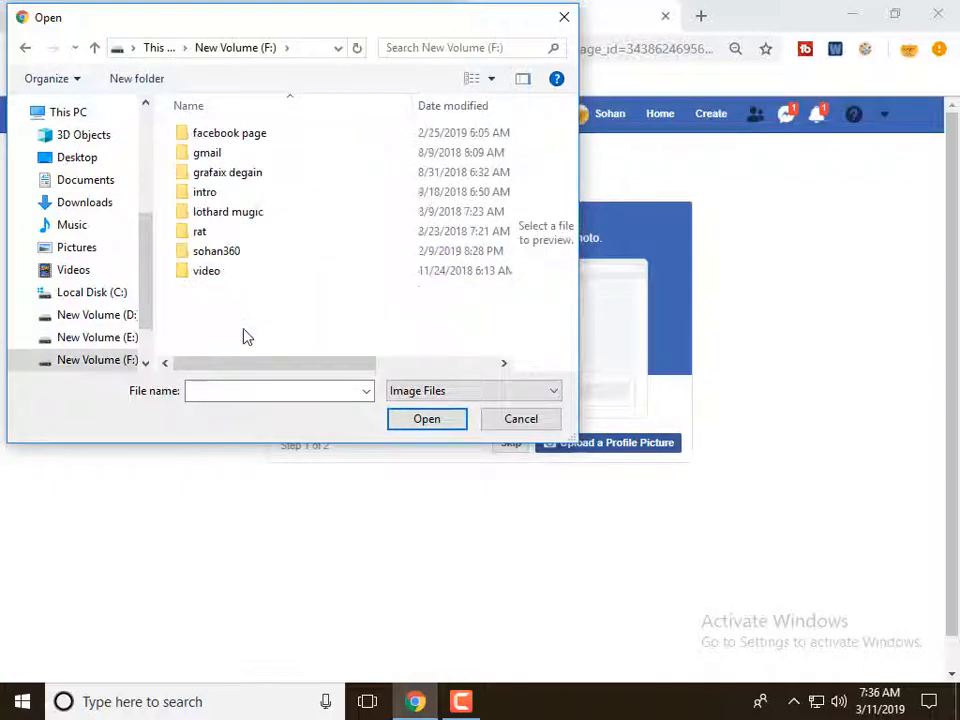
double_click(236, 255)
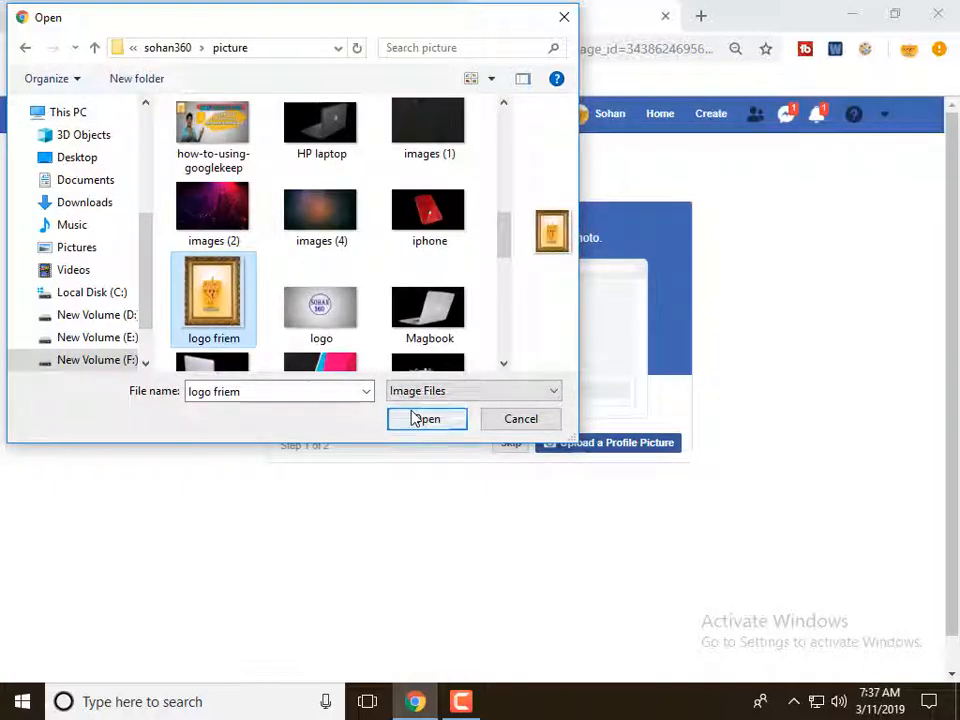
left_click(402, 418)
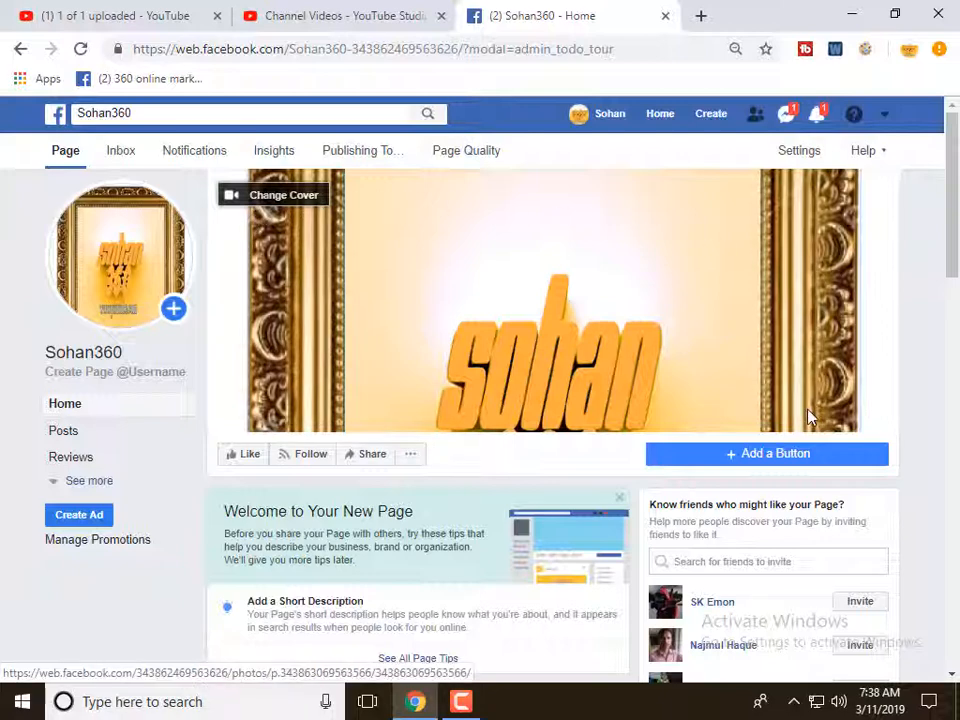
Upload the image "sohan-360" from the sohan360/Raddy video folder as the page's new cover photo
scroll(810, 418, "down", 1)
scroll(810, 418, "up", 1)
mouse_move(461, 703)
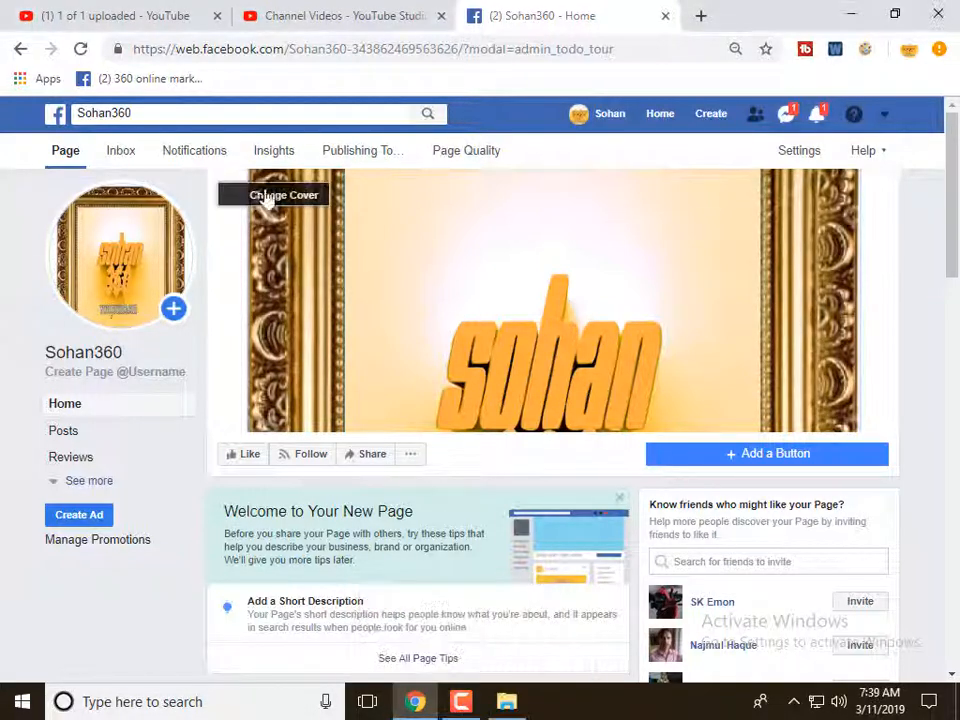
left_click(266, 199)
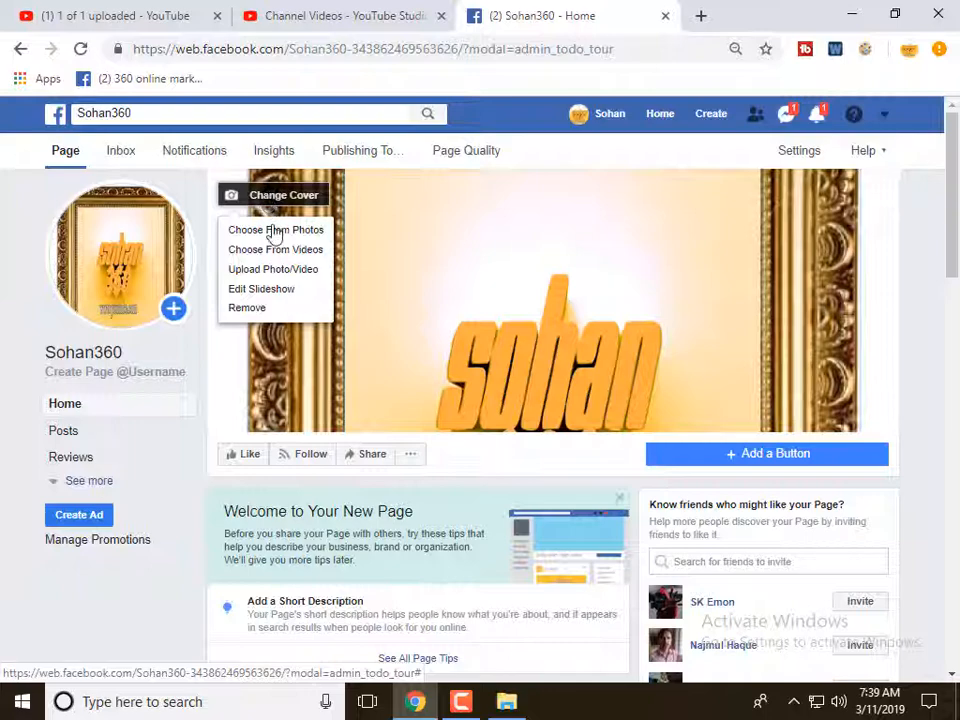
left_click(290, 270)
scroll(396, 261, "down", 3)
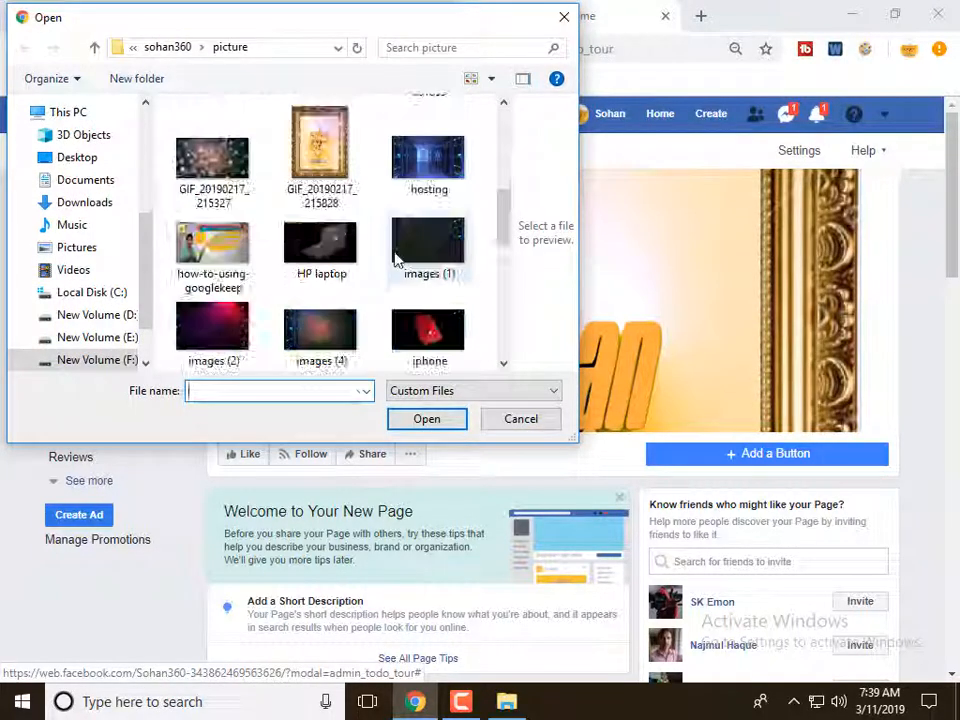
scroll(396, 261, "down", 5)
scroll(381, 246, "up", 4)
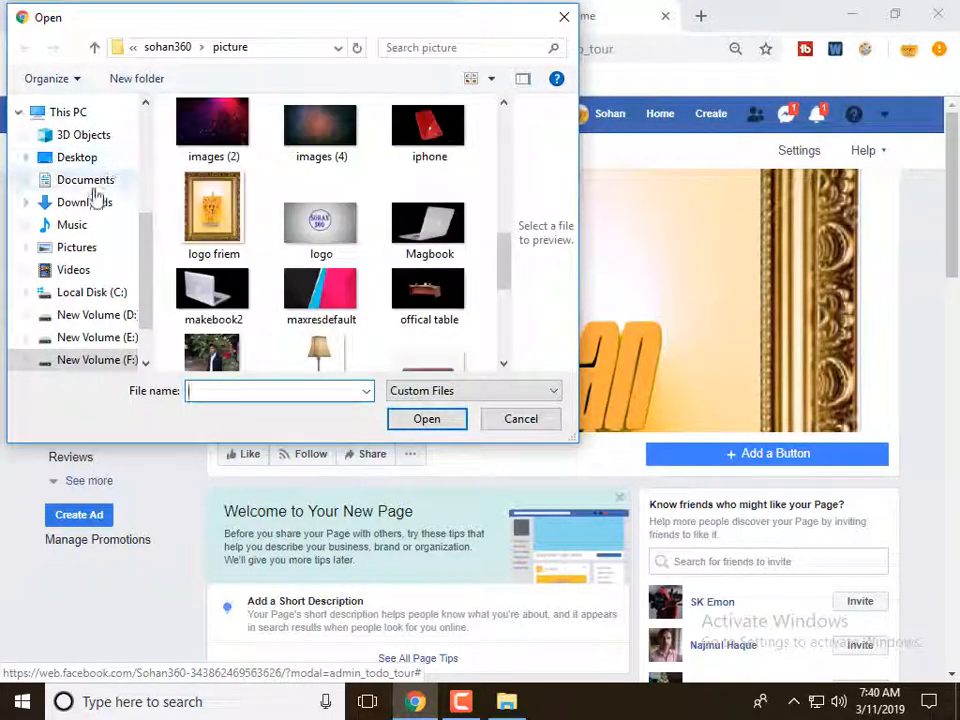
left_click(70, 112)
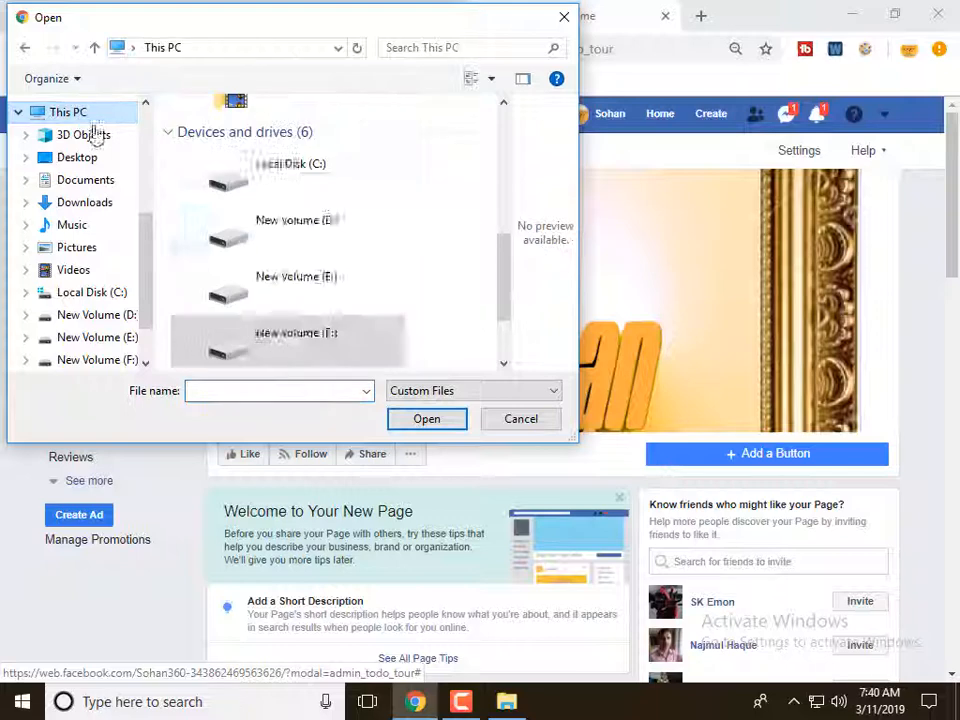
double_click(304, 296)
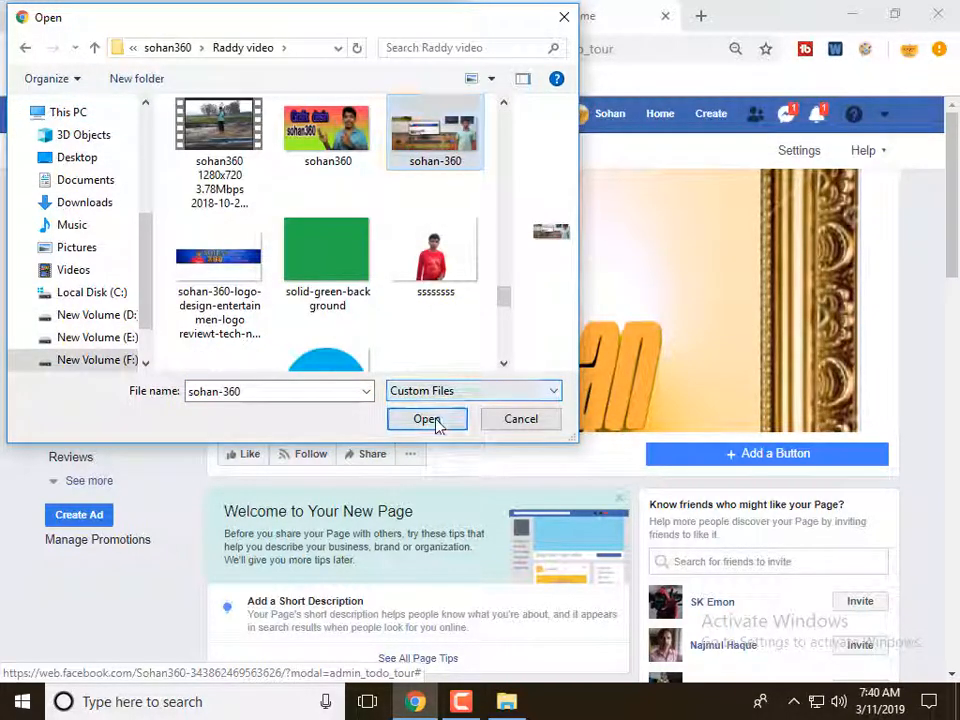
left_click(430, 419)
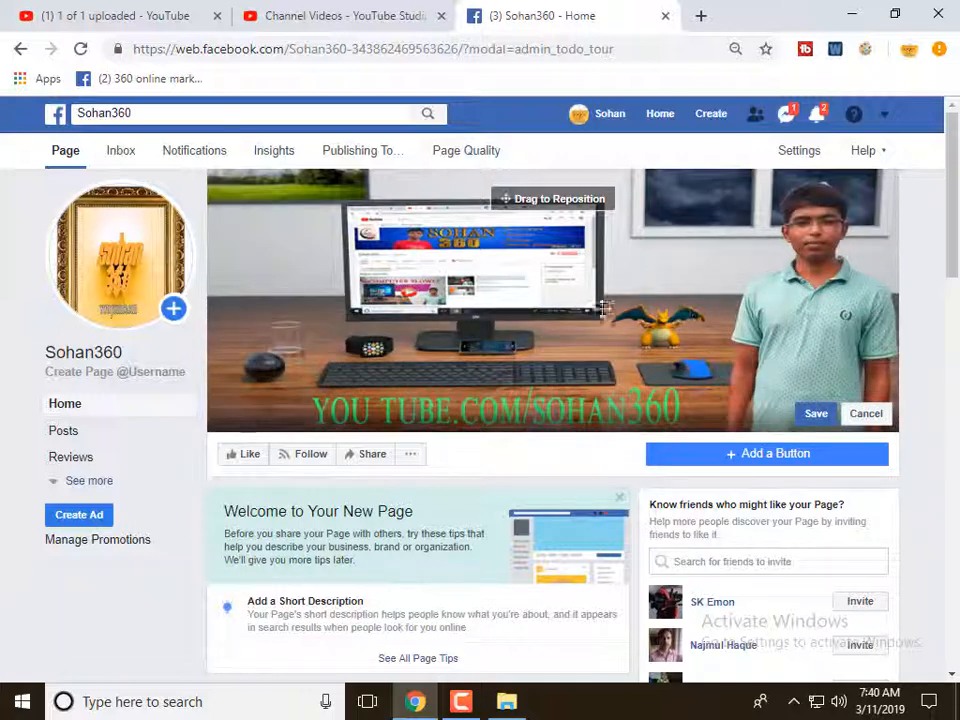
Look over the page's home content, expand its full list of sections and open Posts
mouse_move(130, 250)
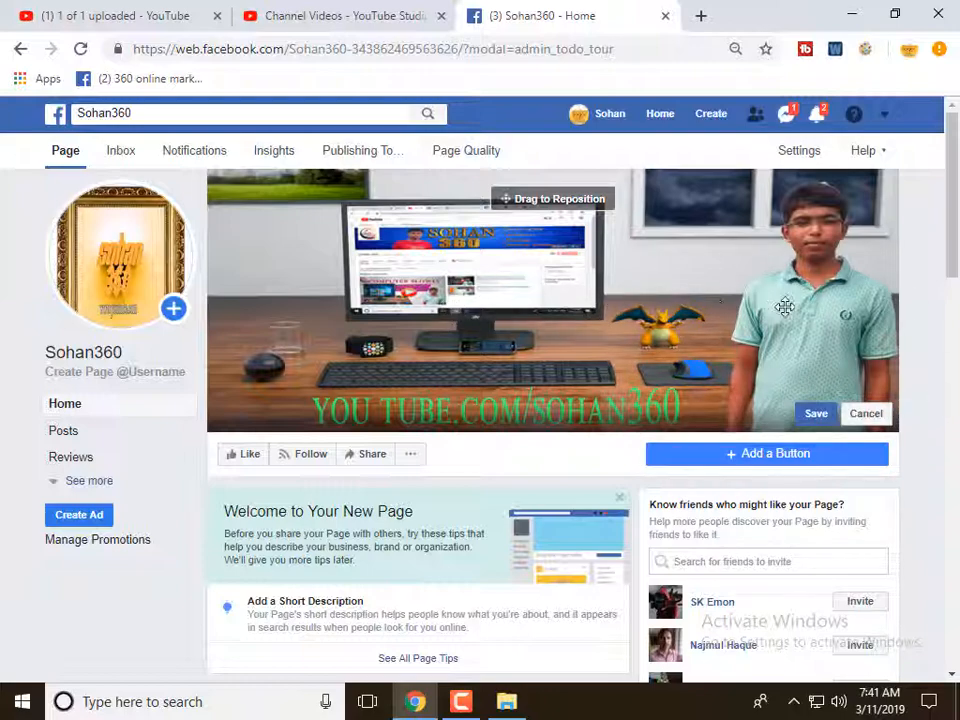
scroll(698, 333, "down", 1)
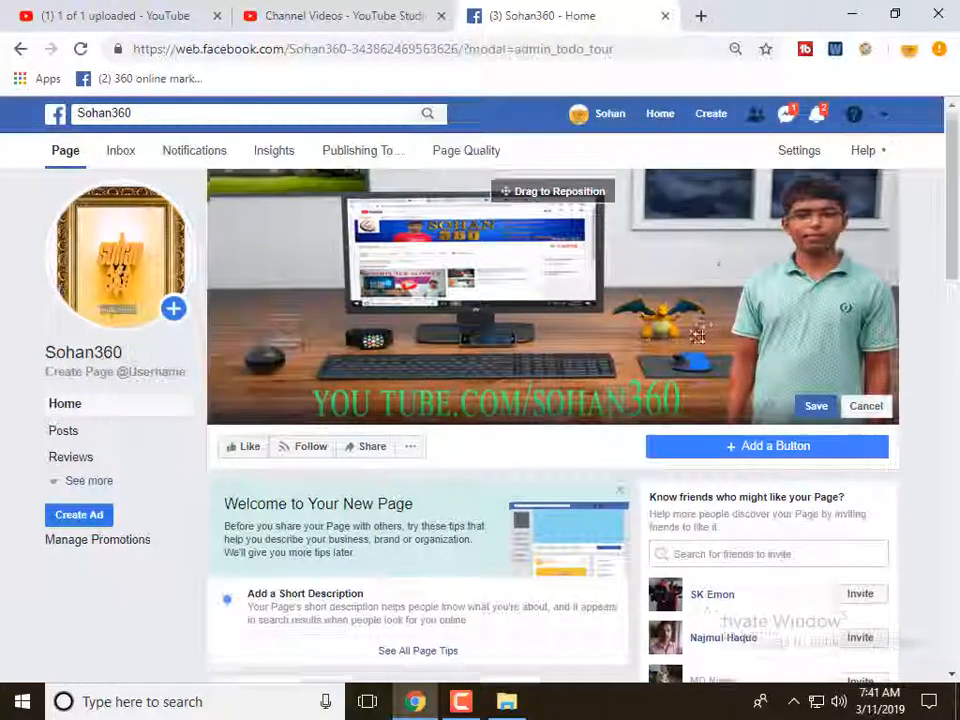
scroll(698, 333, "down", 12)
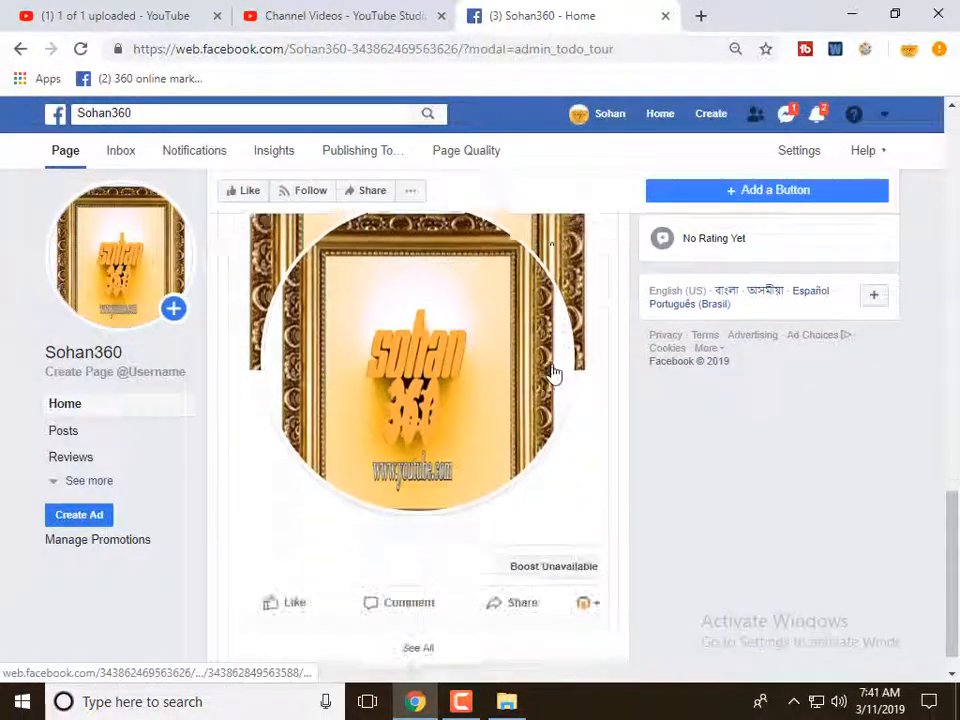
scroll(553, 373, "up", 5)
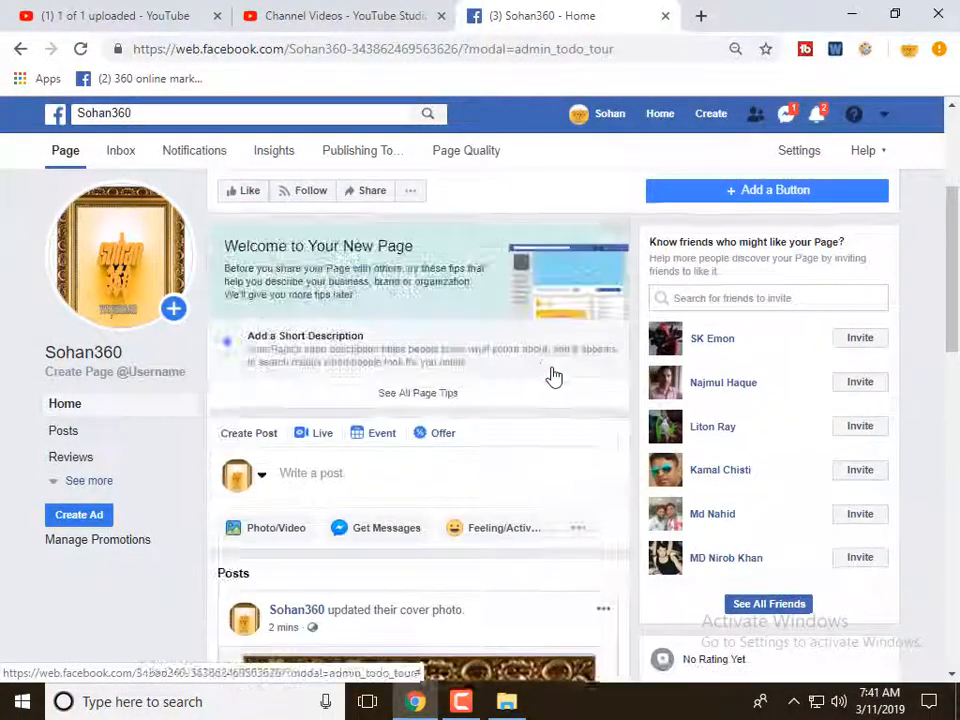
scroll(553, 376, "up", 3)
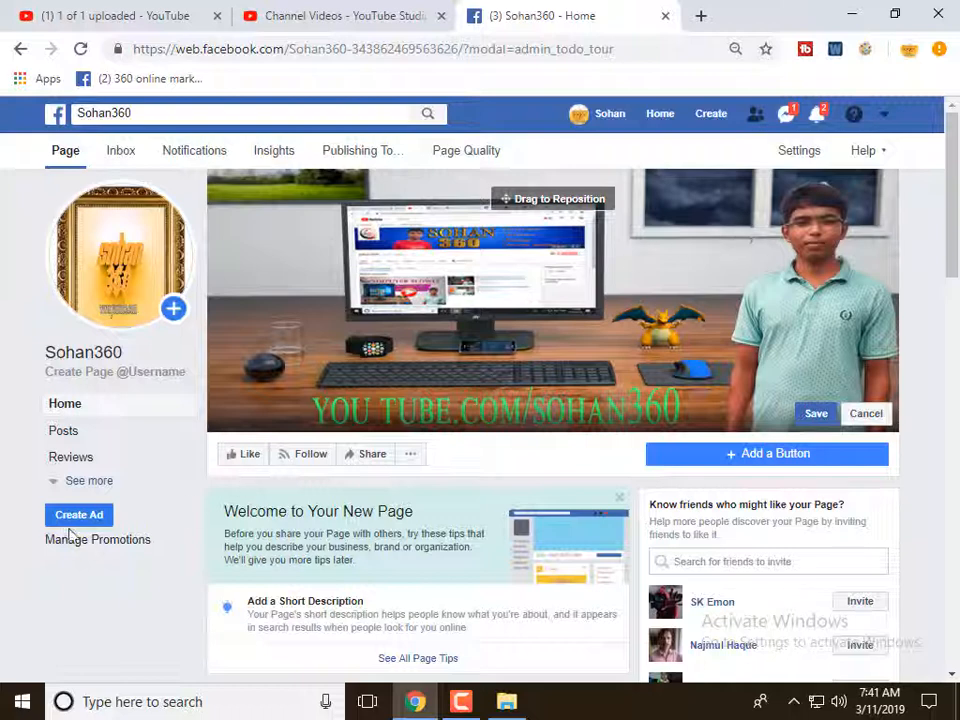
left_click(53, 488)
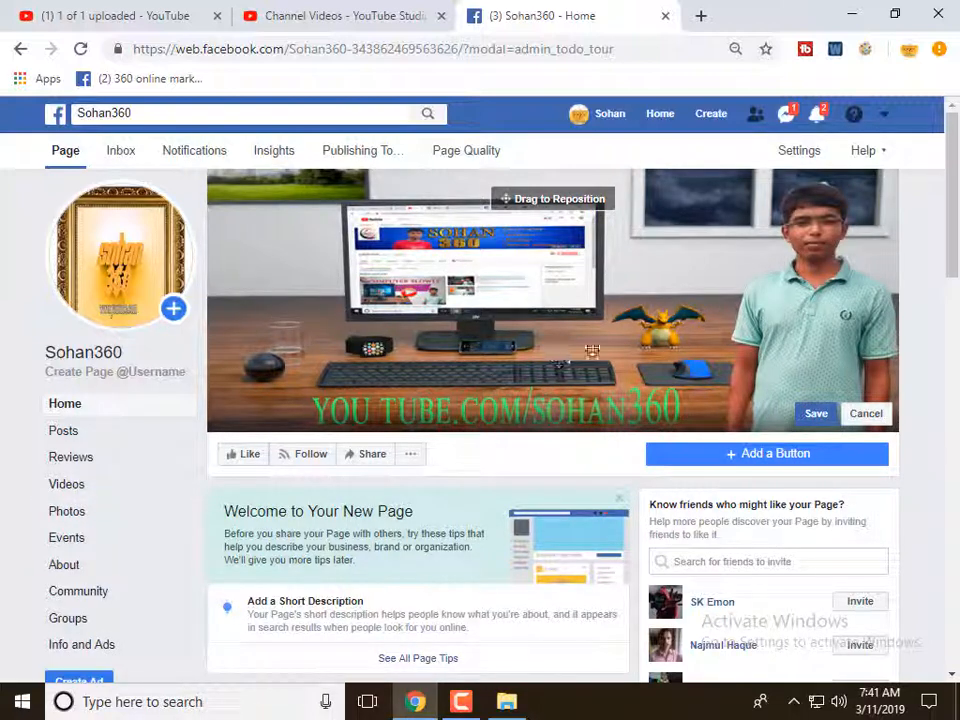
left_click(60, 435)
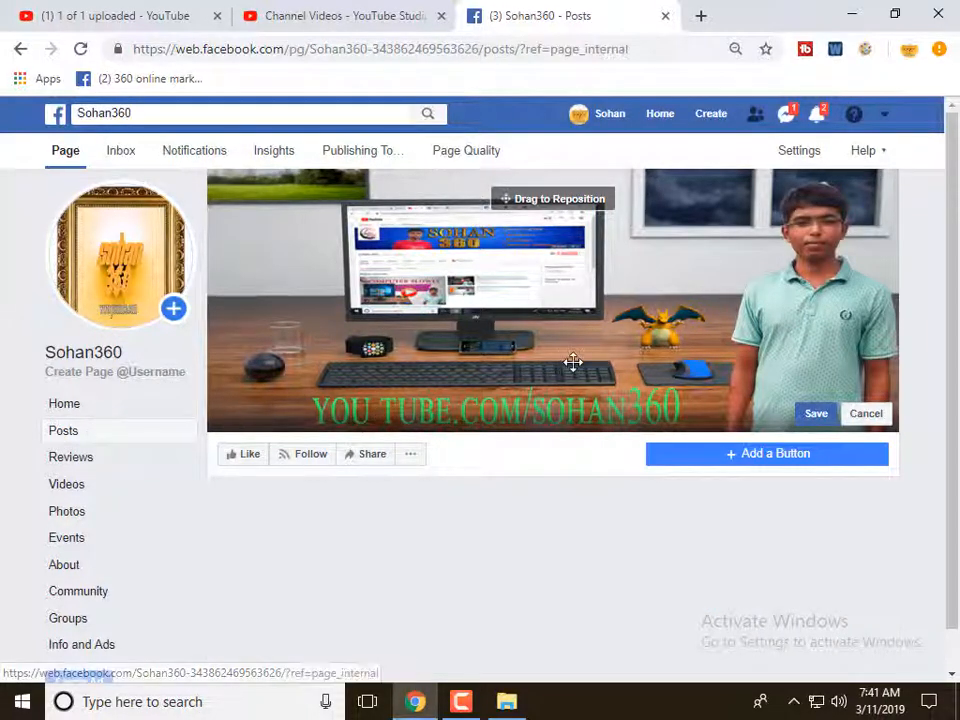
Save the newly uploaded cover photo on the page
scroll(397, 500, "down", 1)
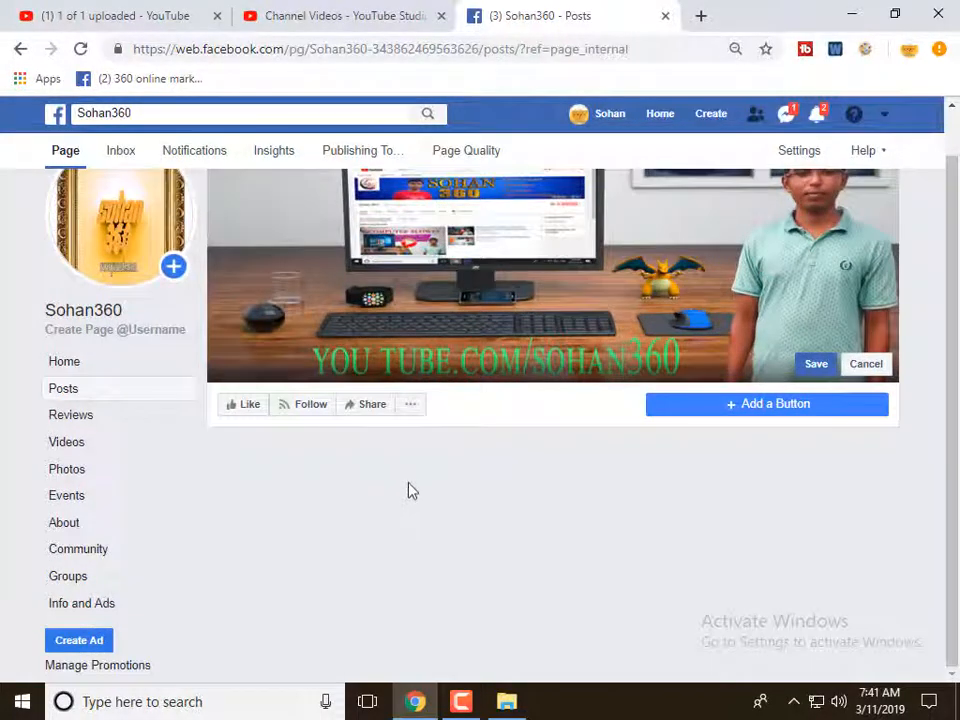
scroll(407, 457, "up", 1)
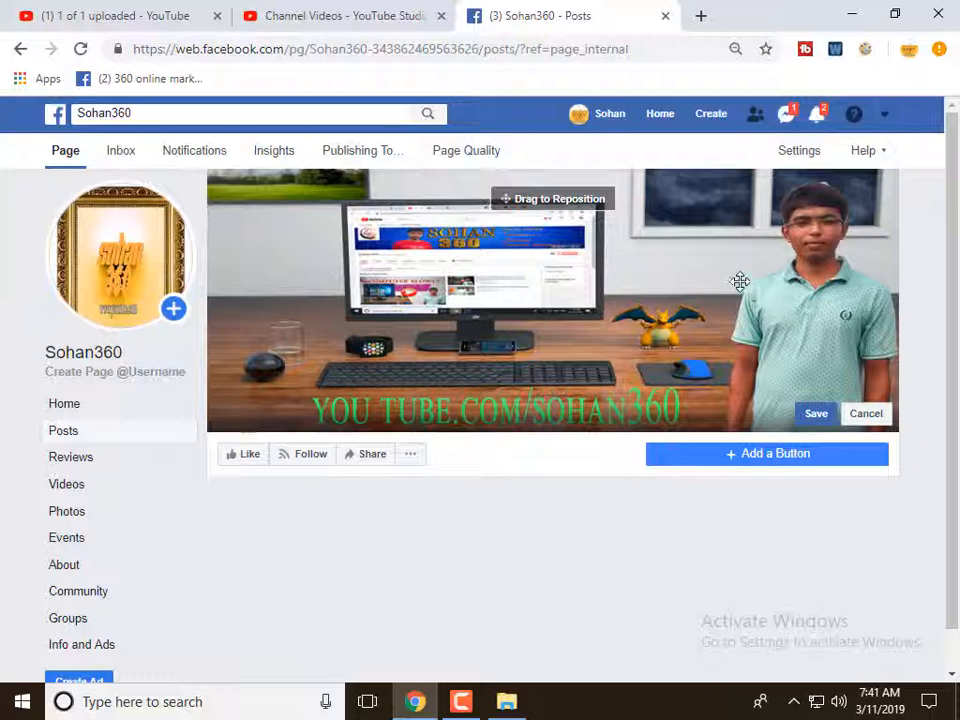
left_click(822, 416)
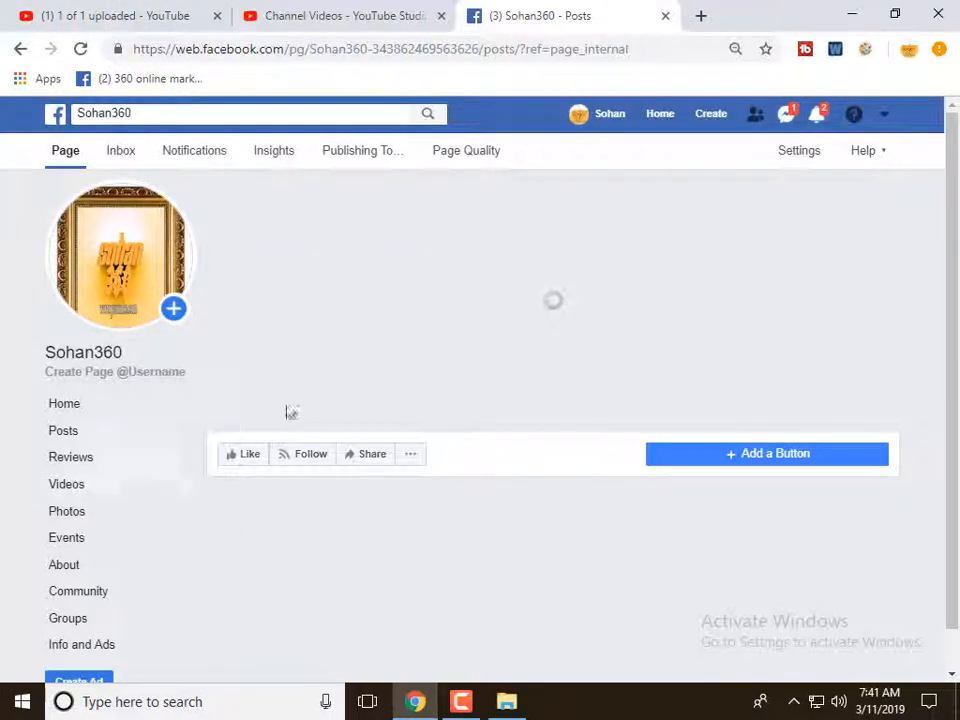
Switch to YouTube and open the channel's newest upload, "How to make ringtone in your own name", in a new tab
left_click(105, 16)
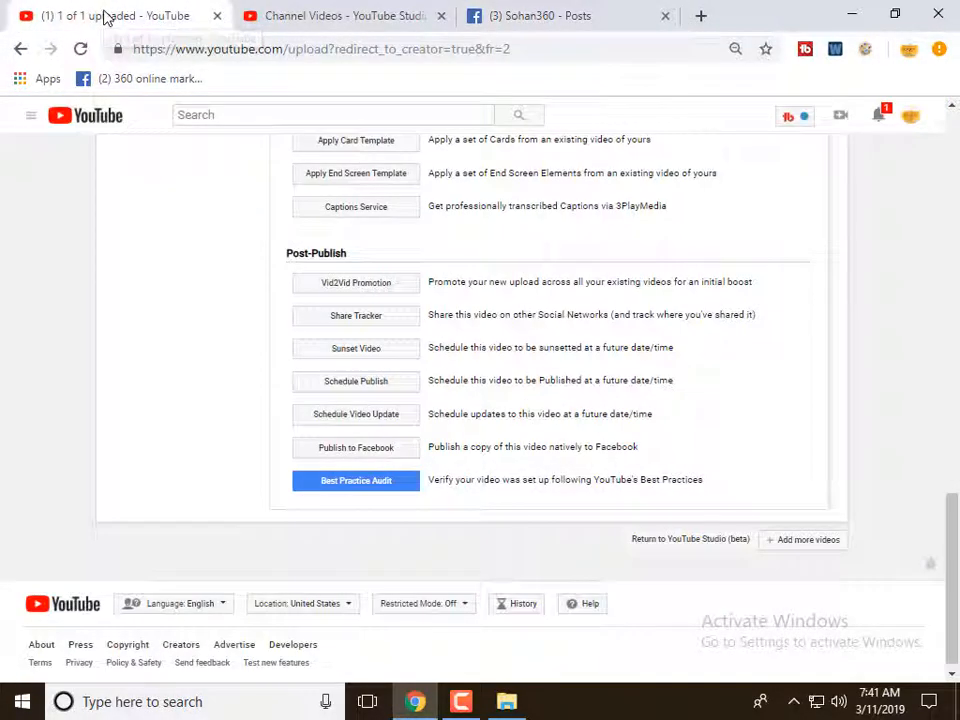
scroll(459, 385, "up", 15)
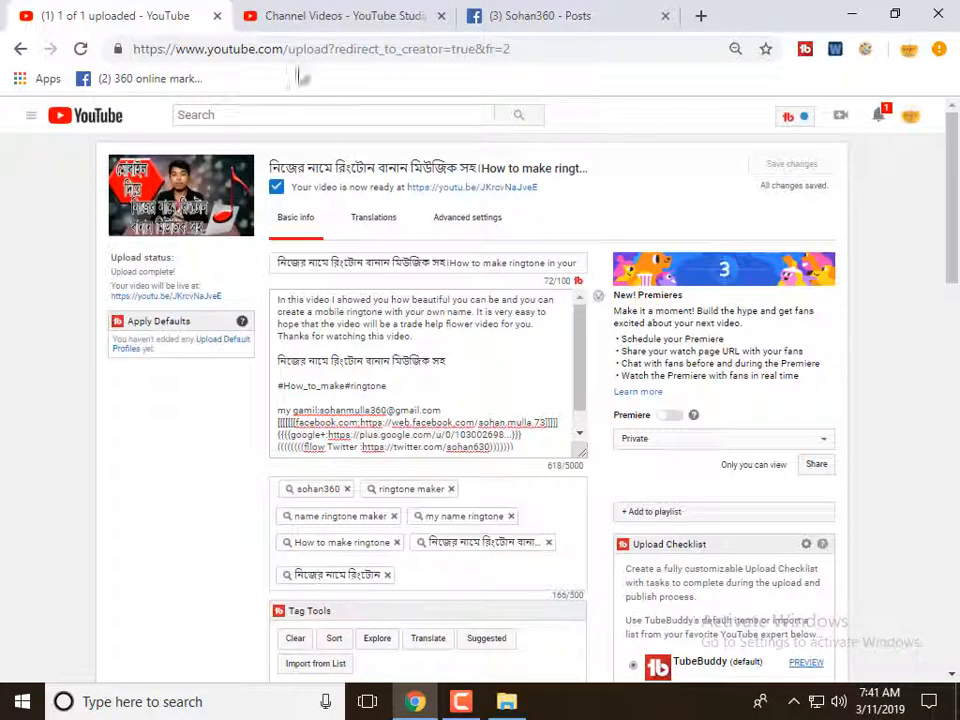
left_click(306, 18)
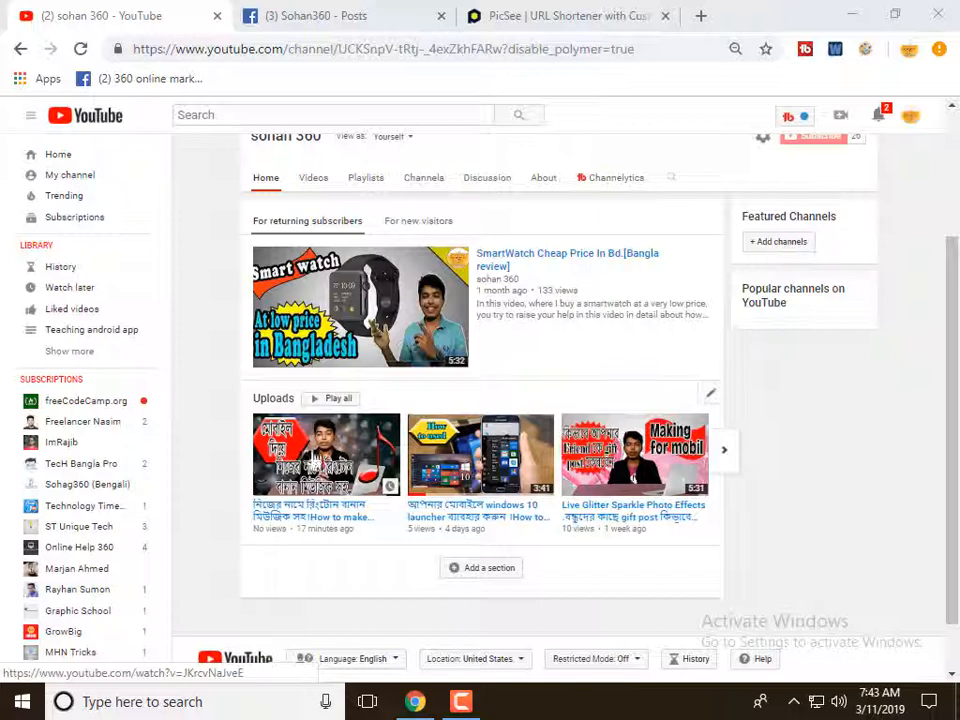
right_click(333, 450)
left_click(380, 167)
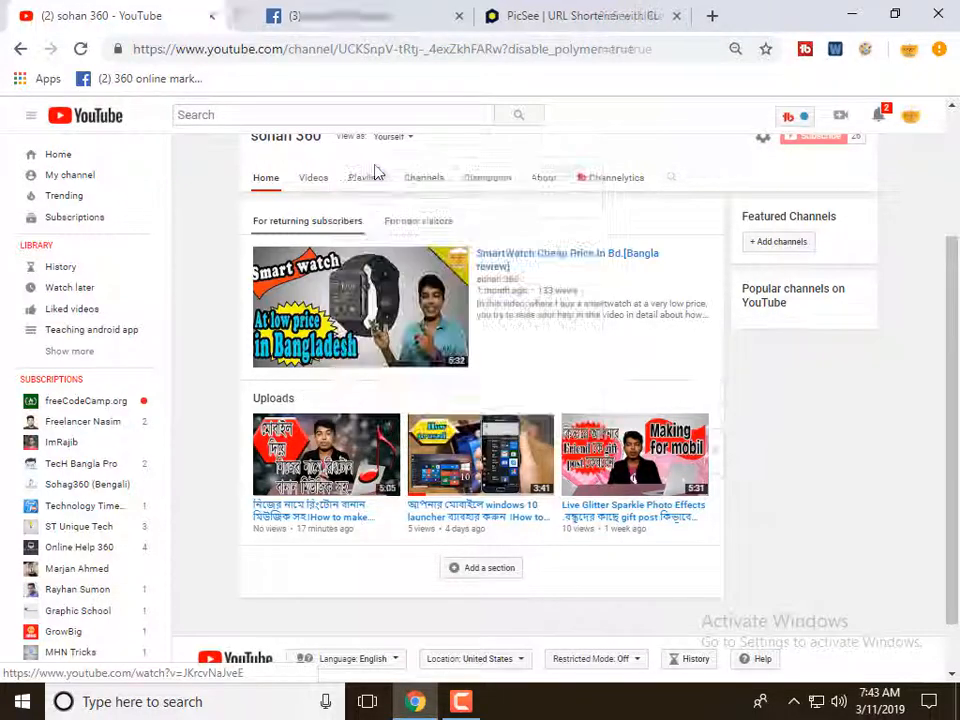
left_click(306, 12)
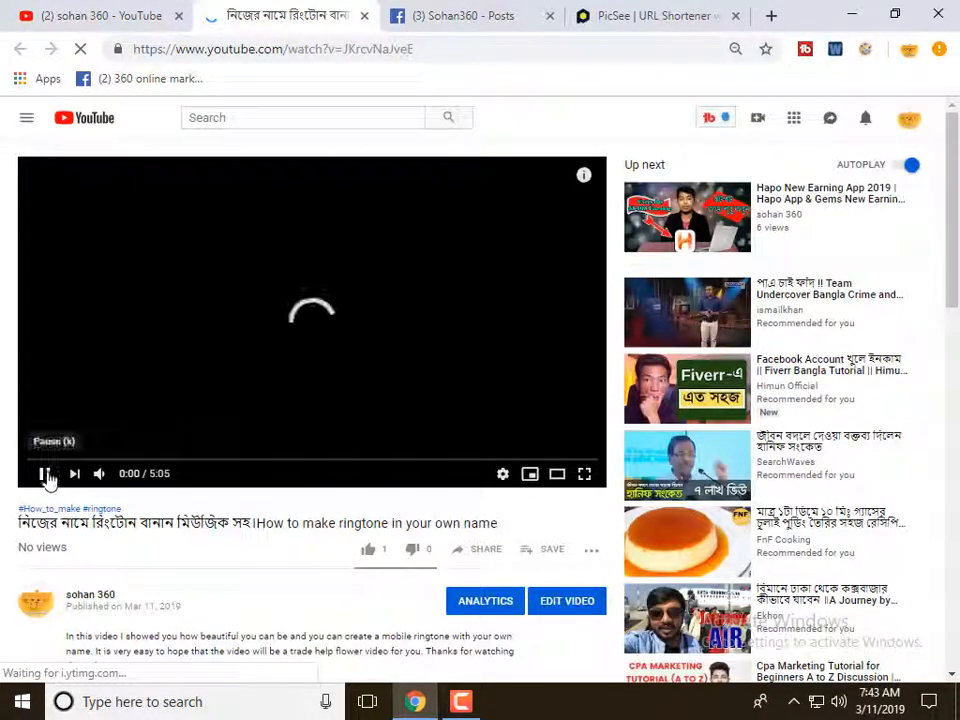
Pause the ringtone video and copy its web address
left_click(45, 475)
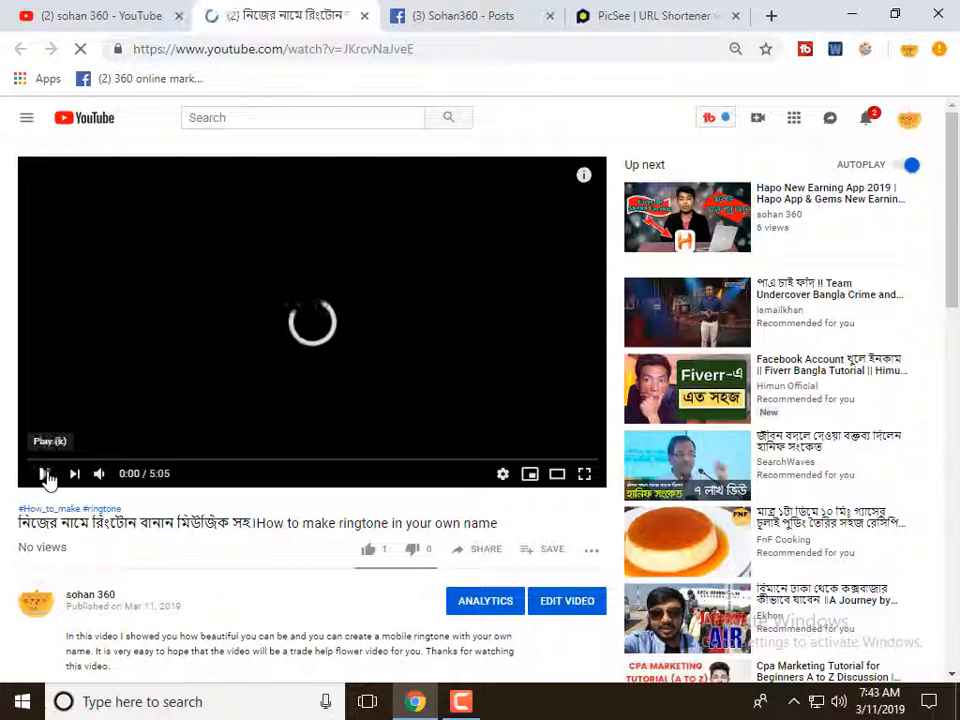
left_click(421, 47)
key("ctrl+c")
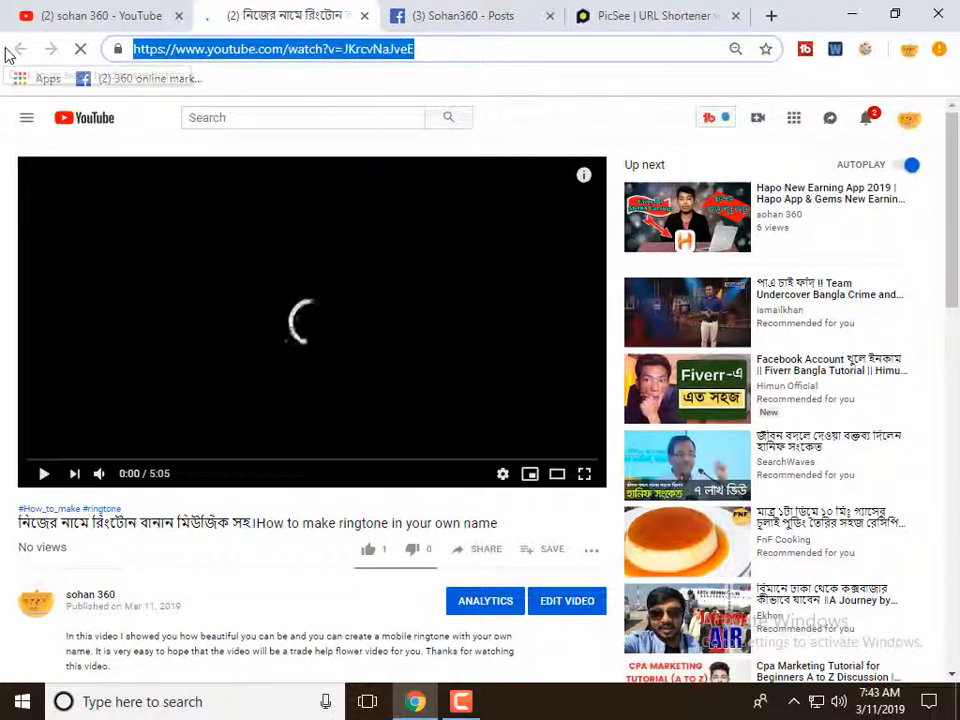
Switch to PicSee, generate a large video preview link from the copied YouTube address and copy the short link
left_click(610, 15)
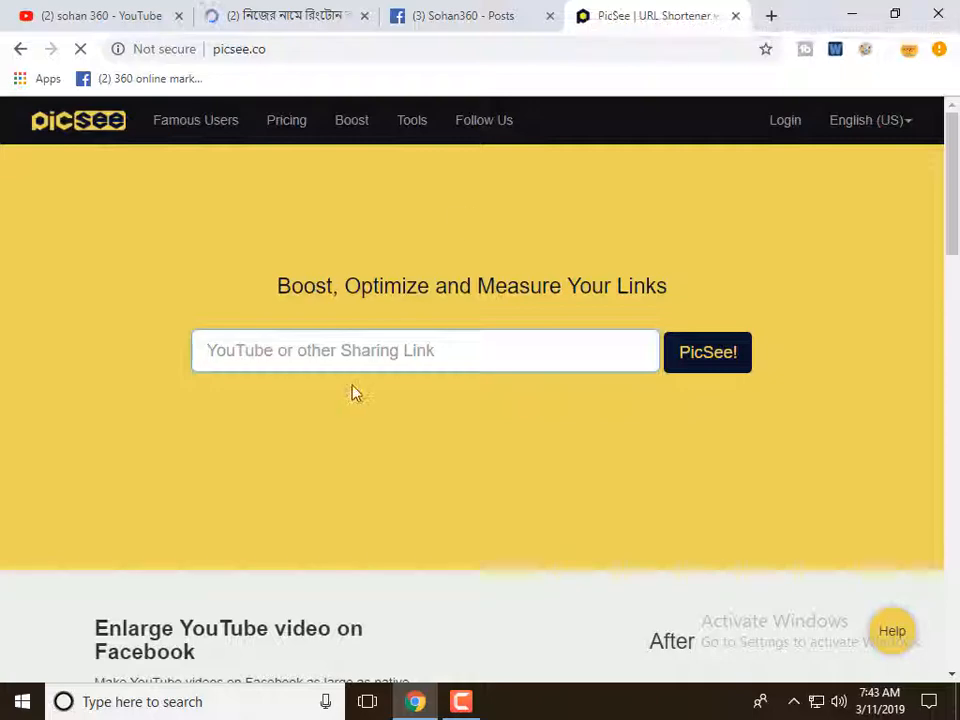
right_click(341, 357)
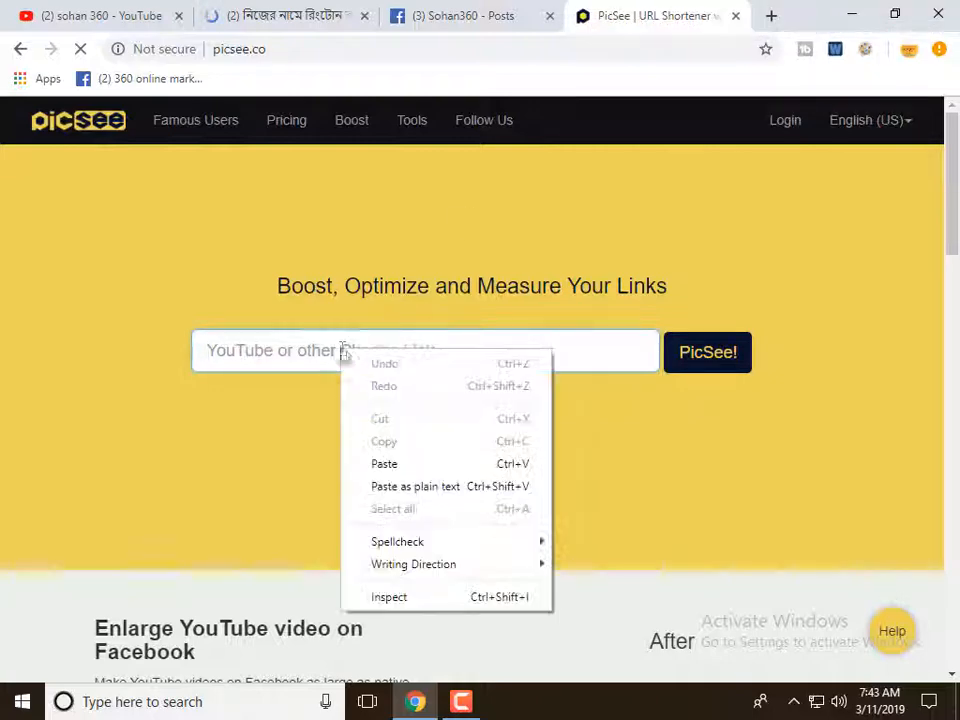
left_click(388, 463)
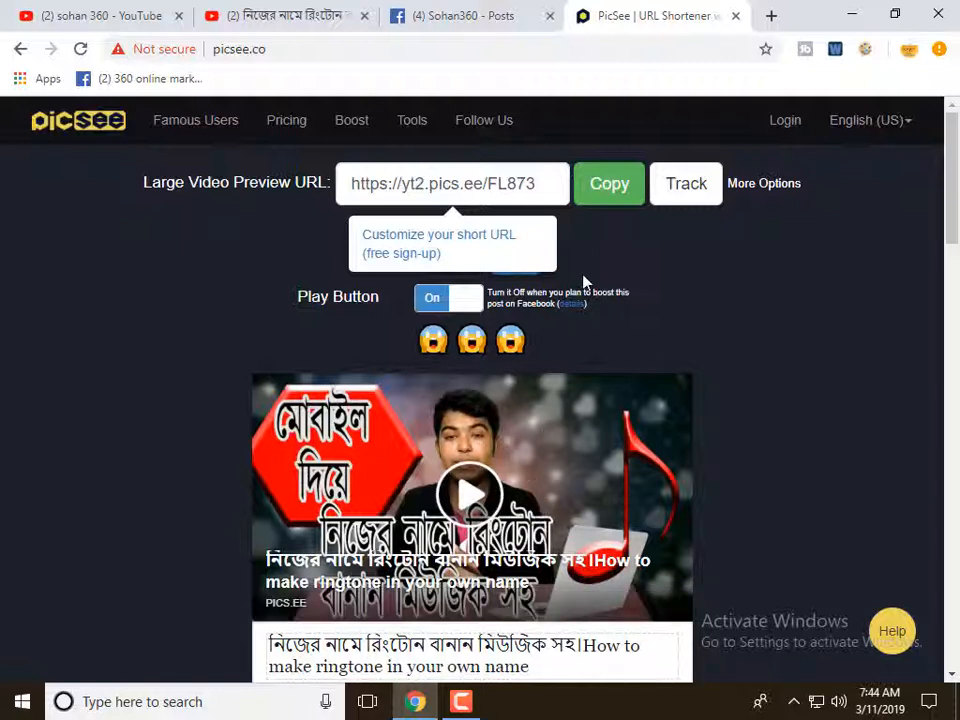
left_click(609, 186)
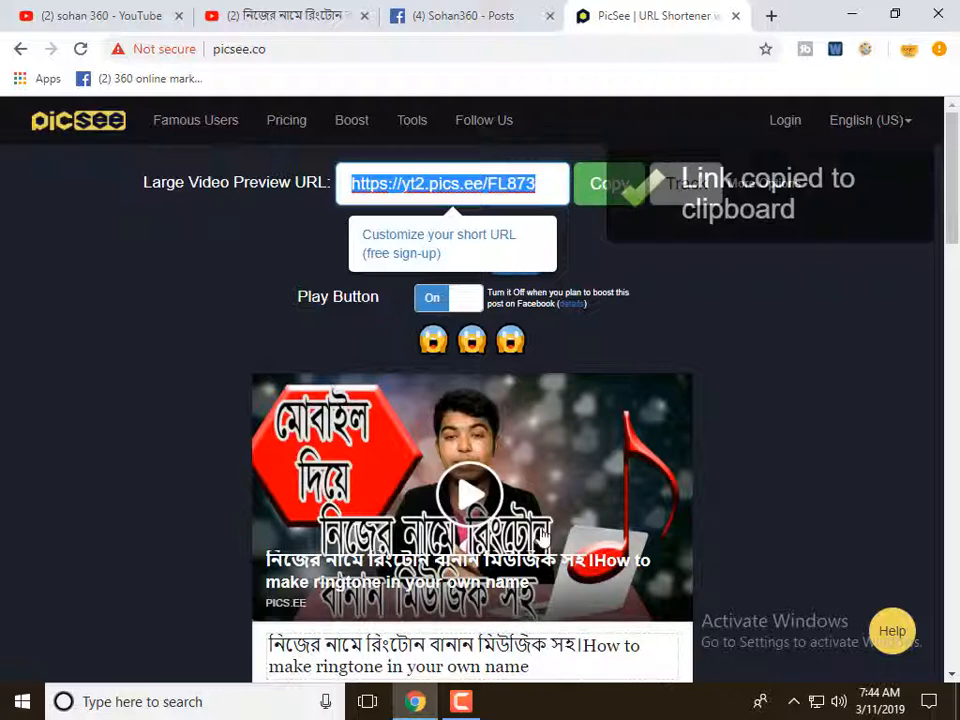
left_click(476, 8)
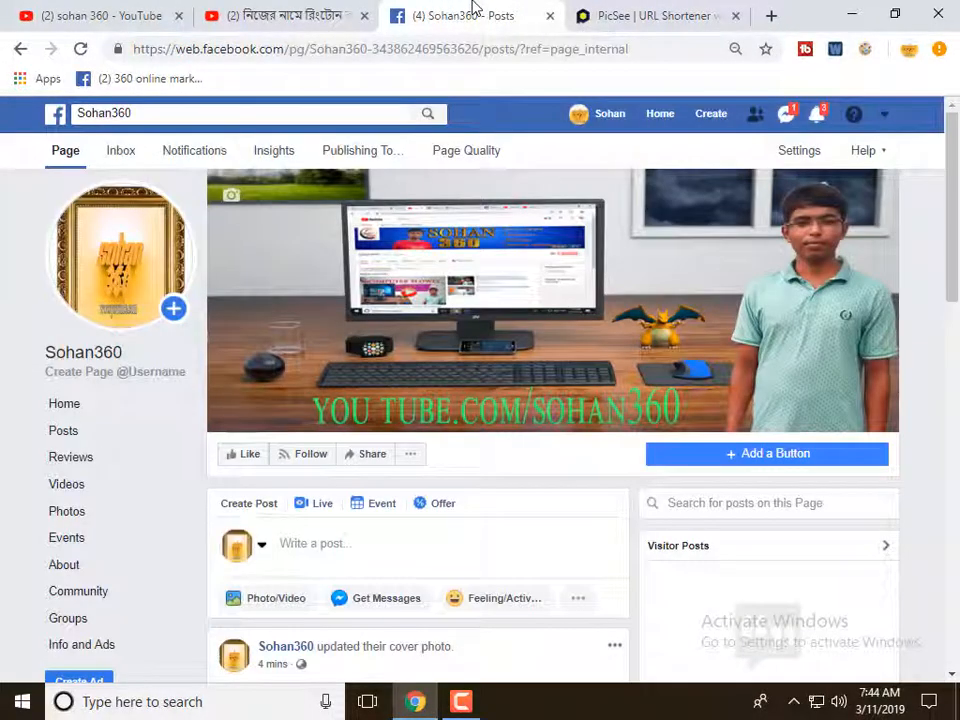
scroll(386, 561, "down", 2)
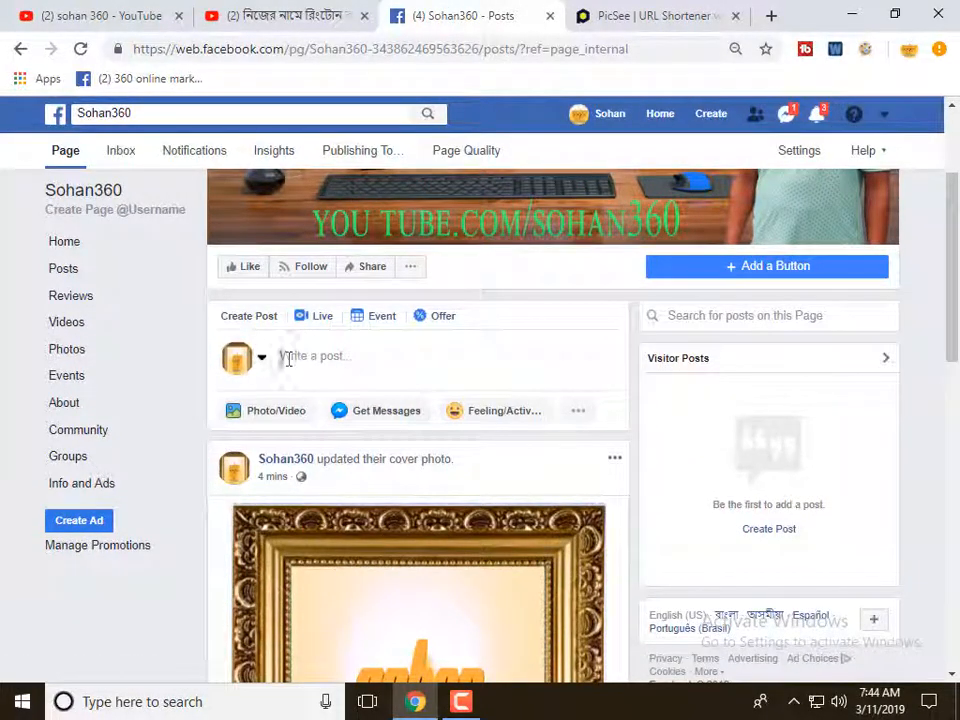
left_click(339, 355)
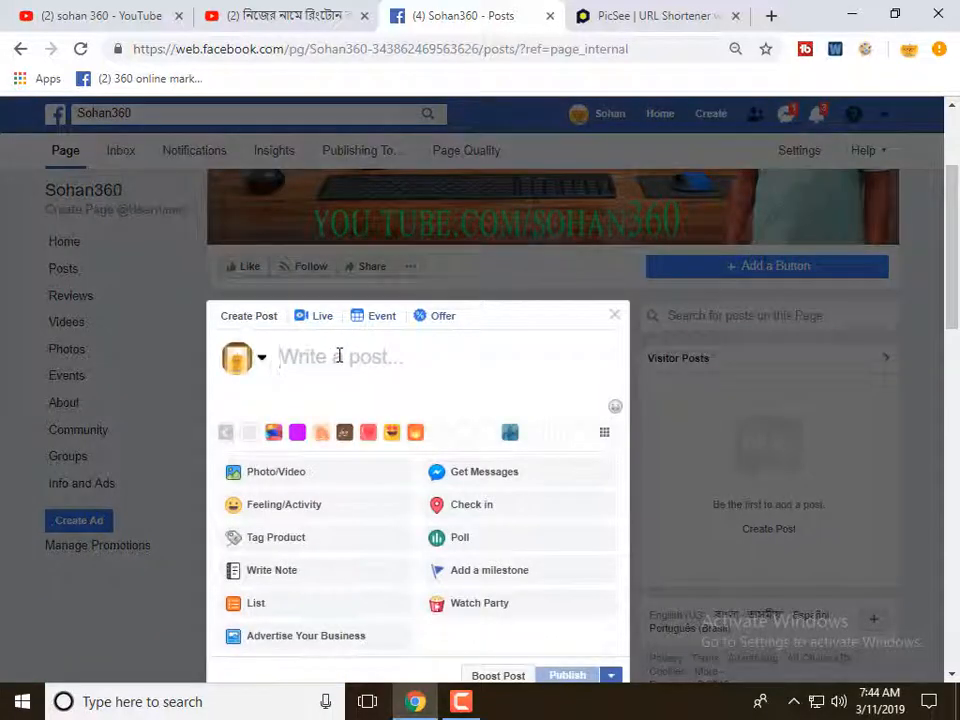
right_click(339, 357)
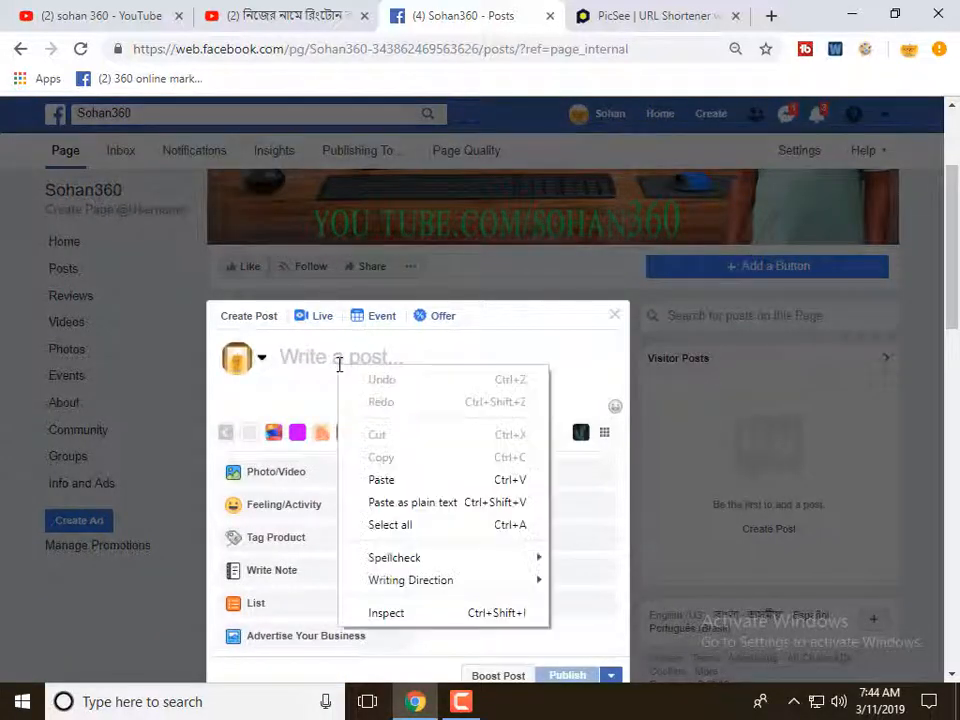
left_click(375, 480)
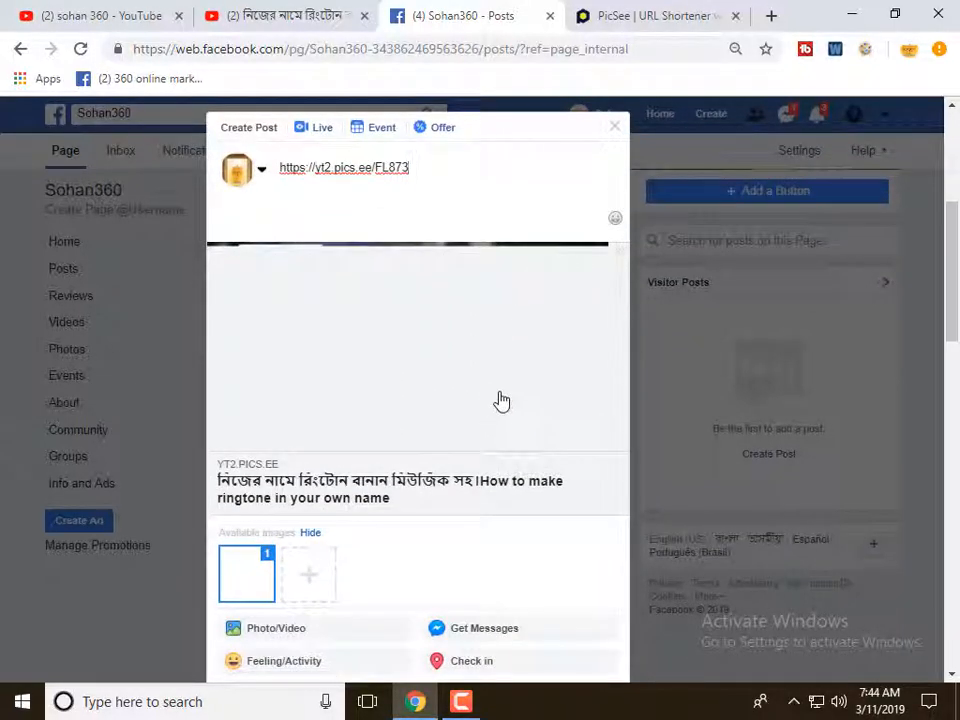
Delete all of the pasted link text from the post draft above the video preview
key("BackSpace")
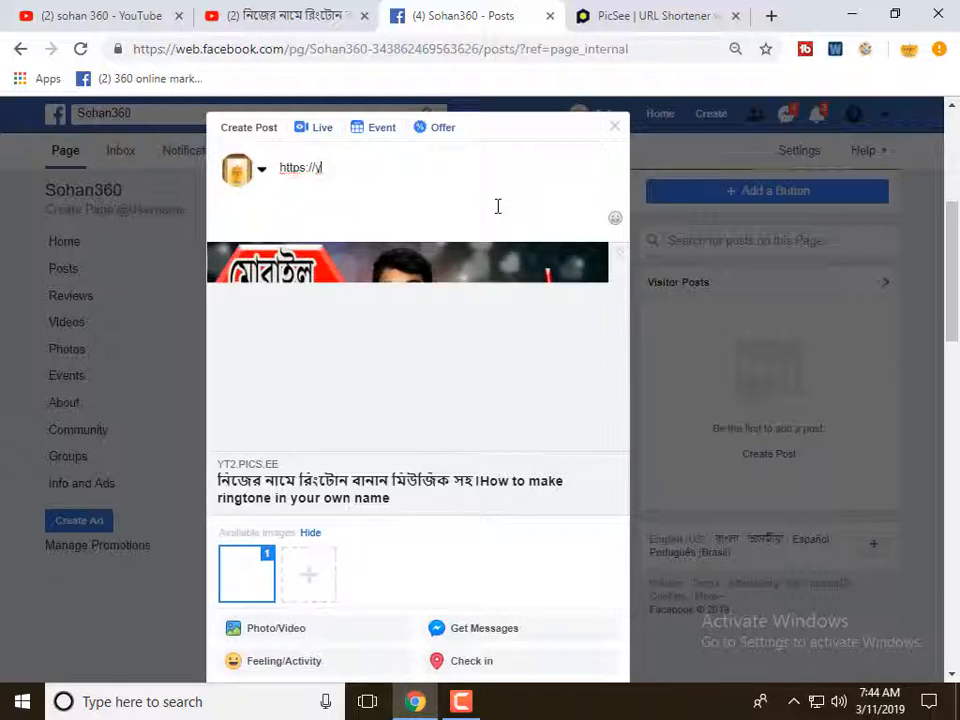
key("BackSpace")
key("BackSpace")
key("BackSpace")
key("BackSpace")
key("BackSpace")
key("BackSpace")
key("BackSpace")
key("BackSpace")
key("BackSpace")
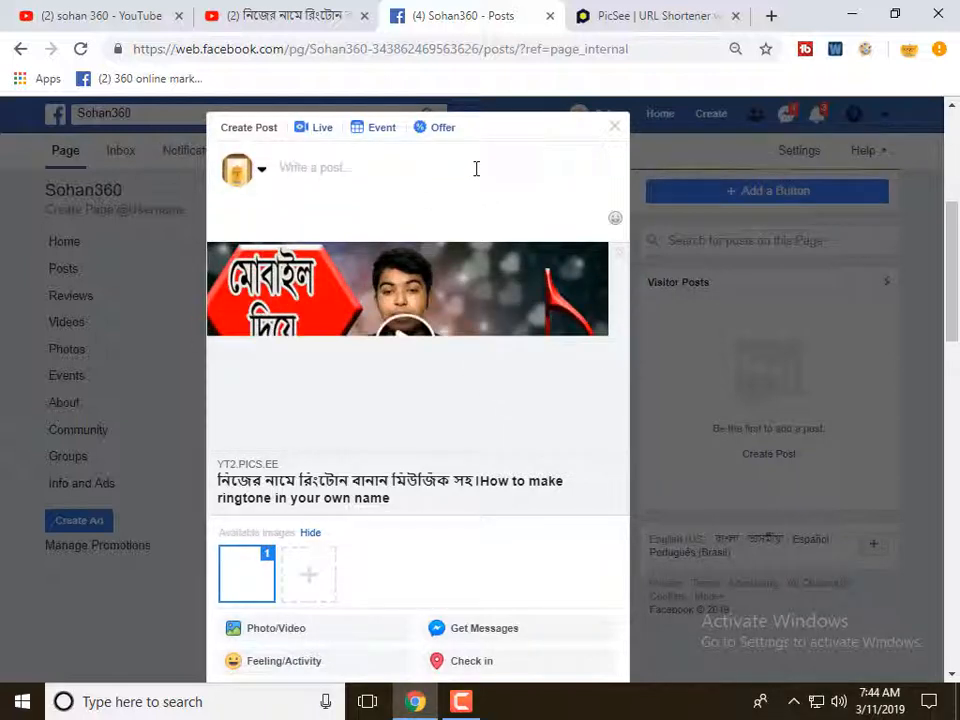
Check the large video preview in the post draft and publish the post
scroll(470, 505, "down", 4)
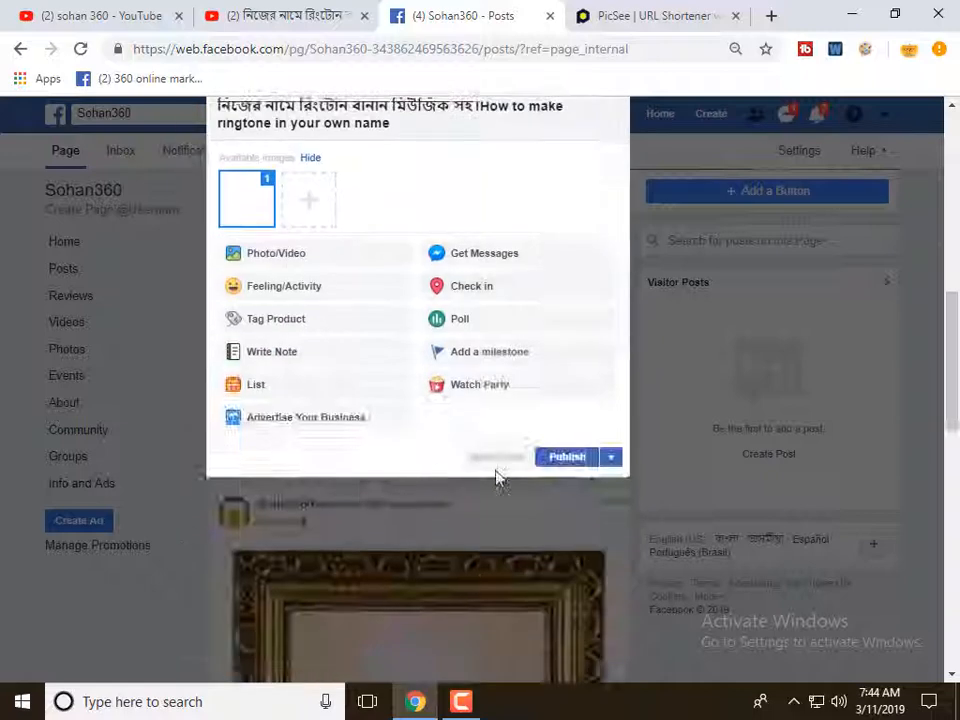
scroll(570, 477, "up", 3)
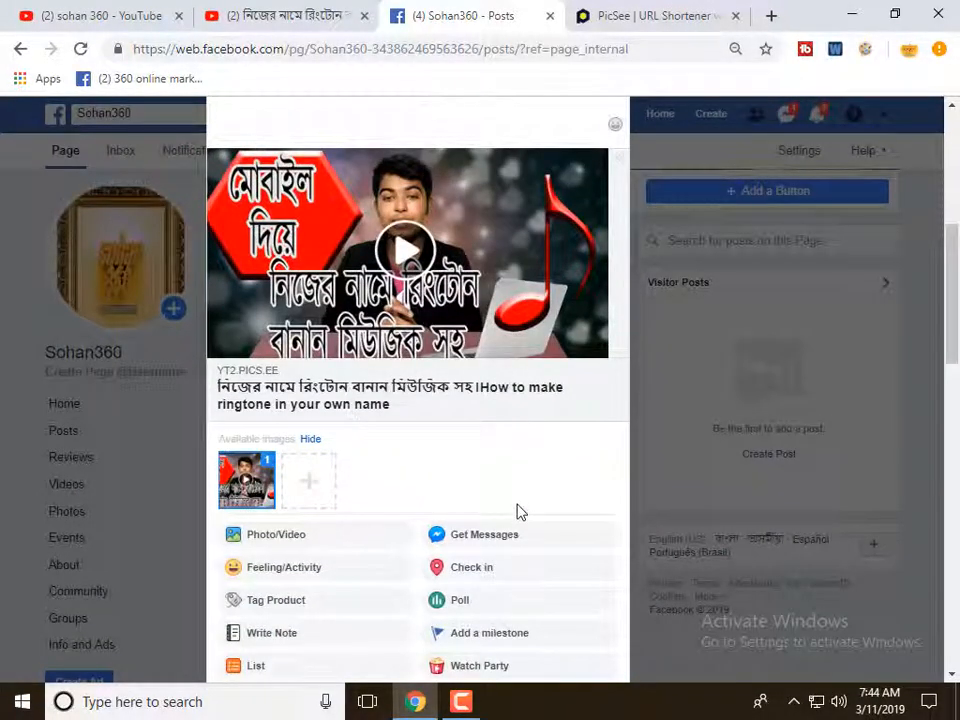
scroll(518, 512, "down", 3)
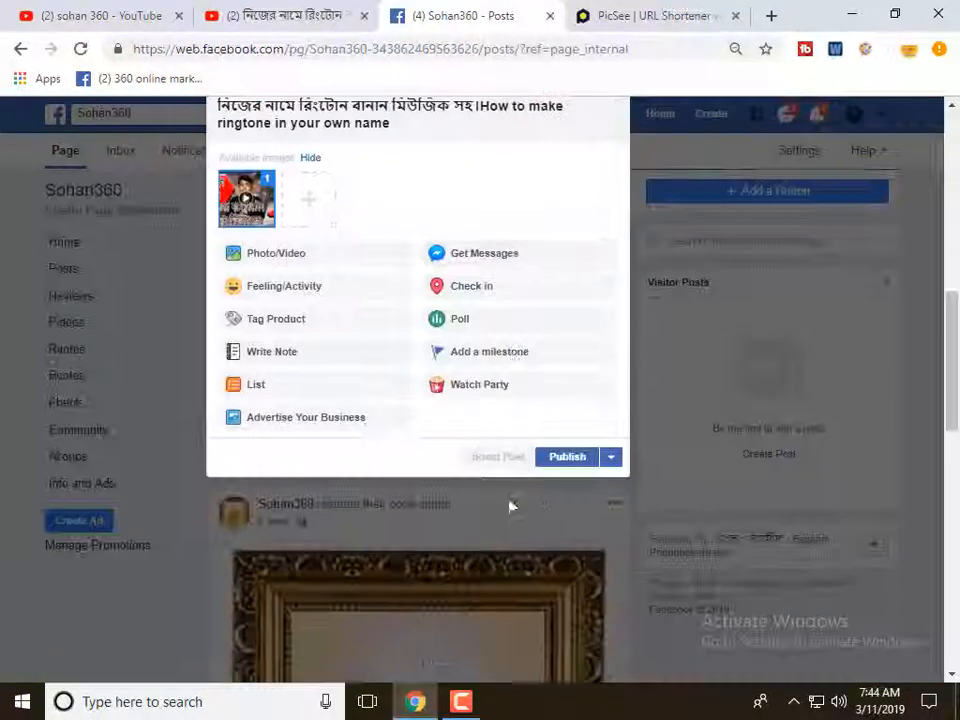
left_click(566, 457)
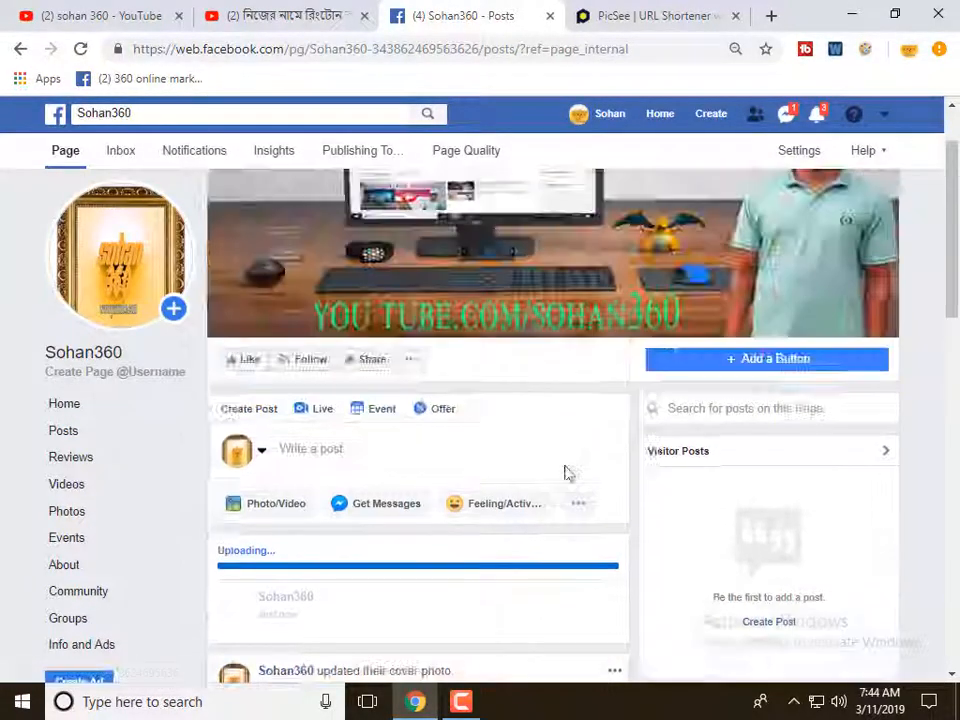
Look over the newly published video link post and the Sohan360 page's header
scroll(564, 472, "down", 5)
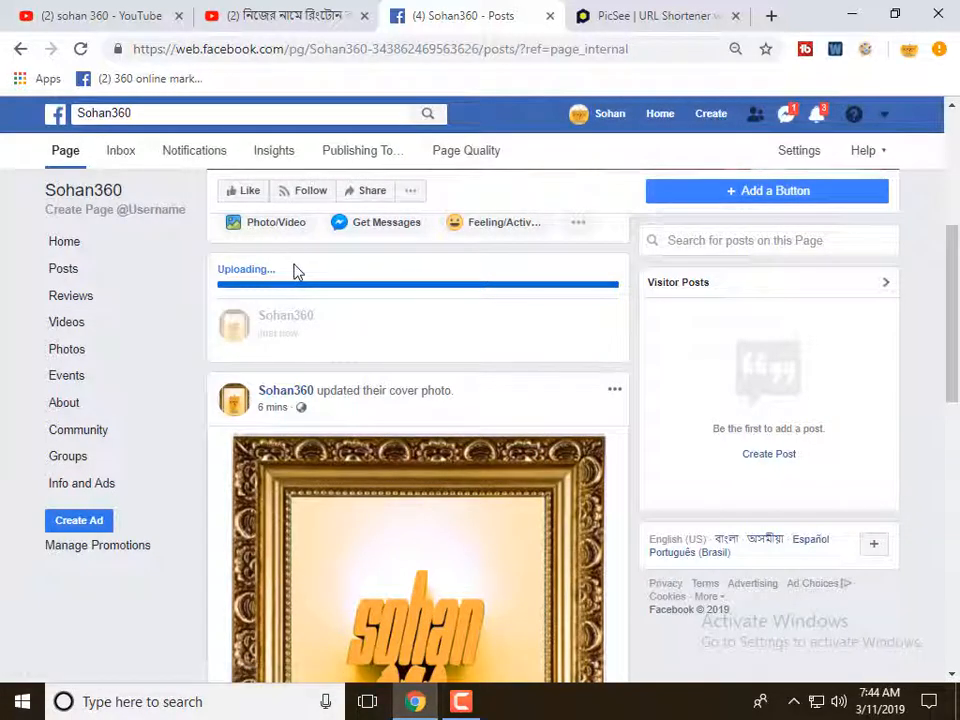
scroll(478, 399, "up", 2)
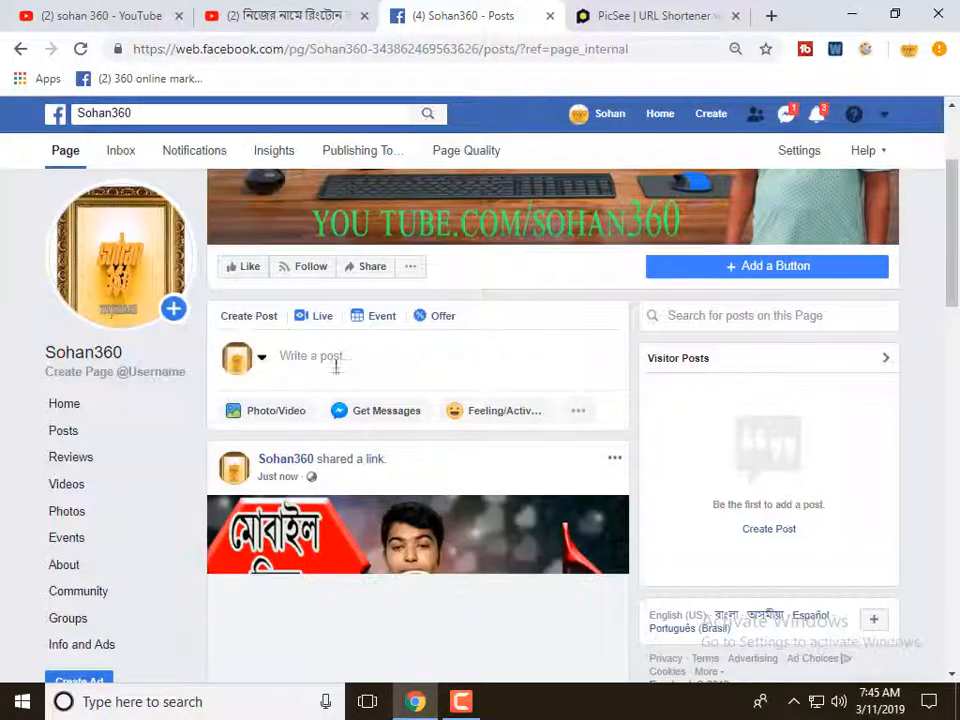
left_click(737, 268)
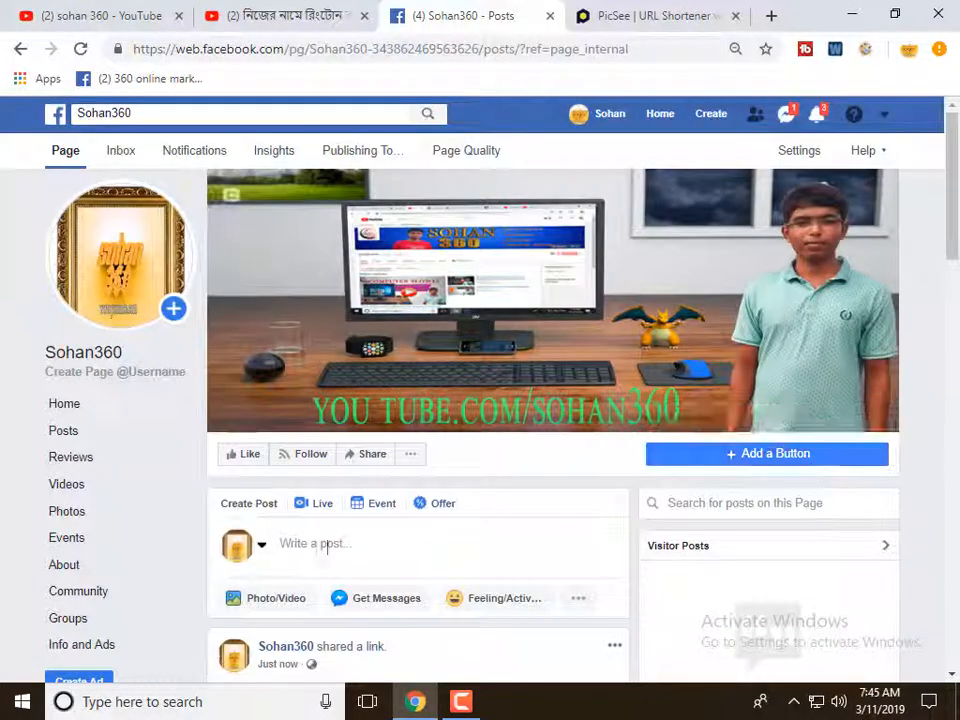
scroll(261, 567, "down", 3)
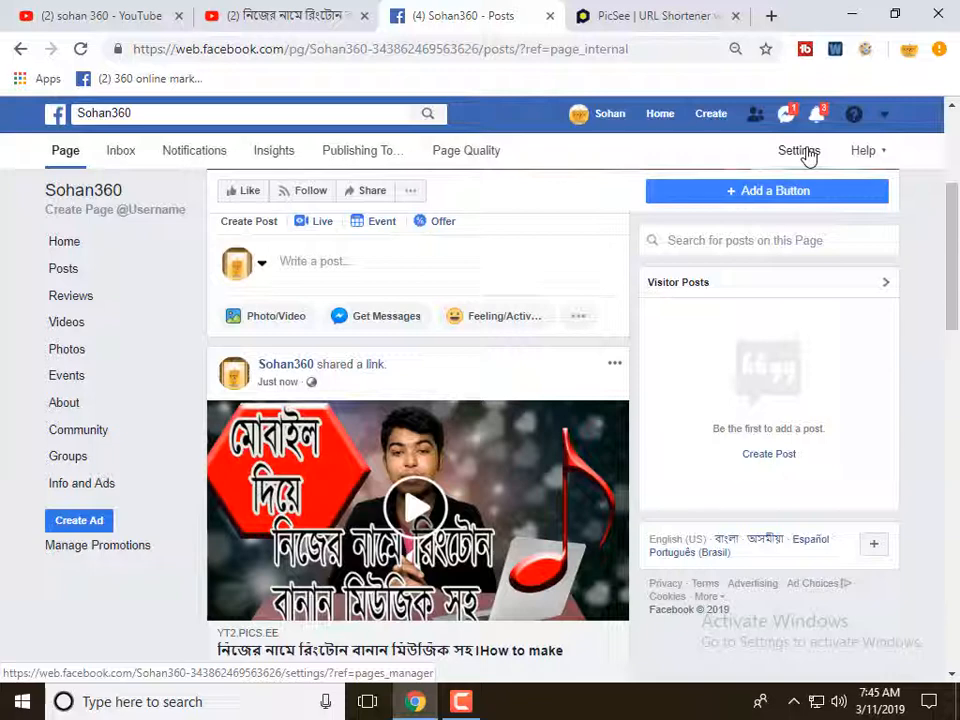
Open the Sohan360 page's settings and review the list of General options
left_click(805, 152)
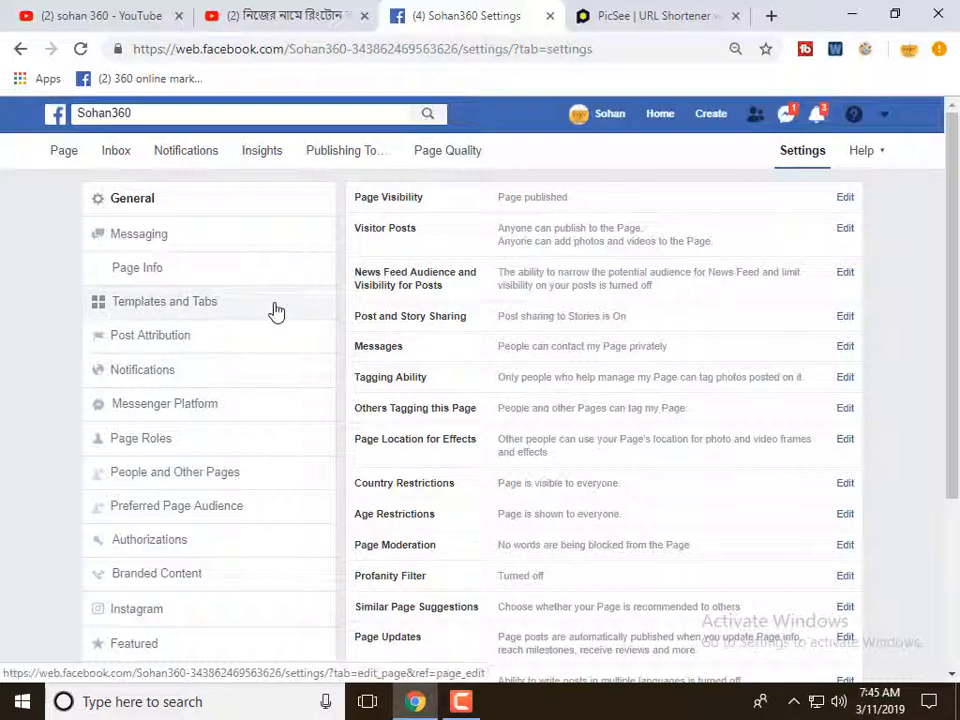
scroll(536, 404, "down", 3)
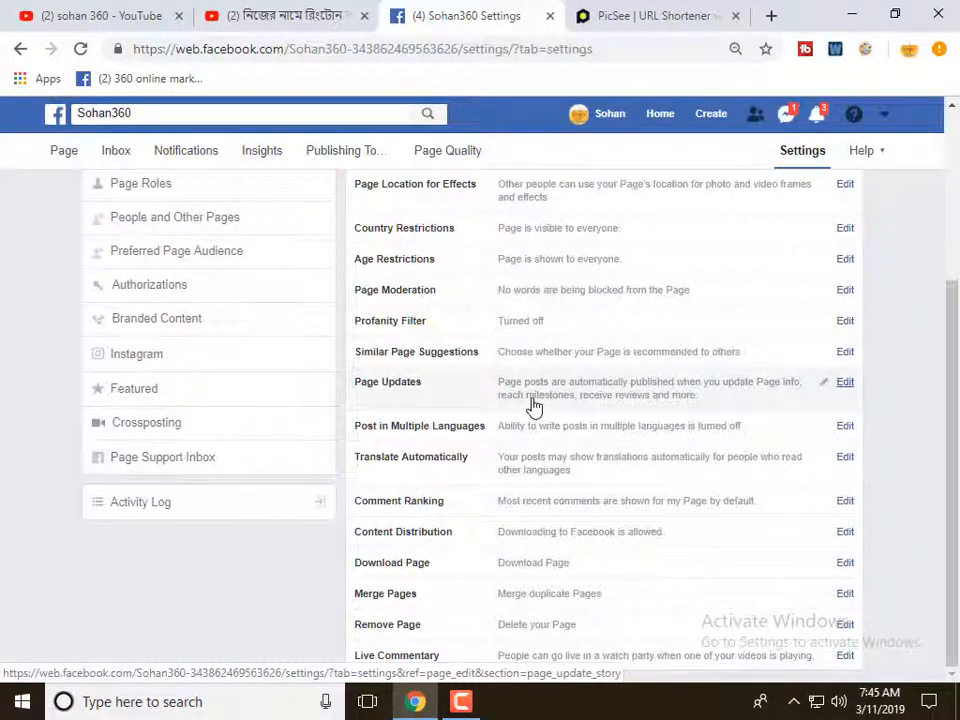
scroll(536, 405, "up", 3)
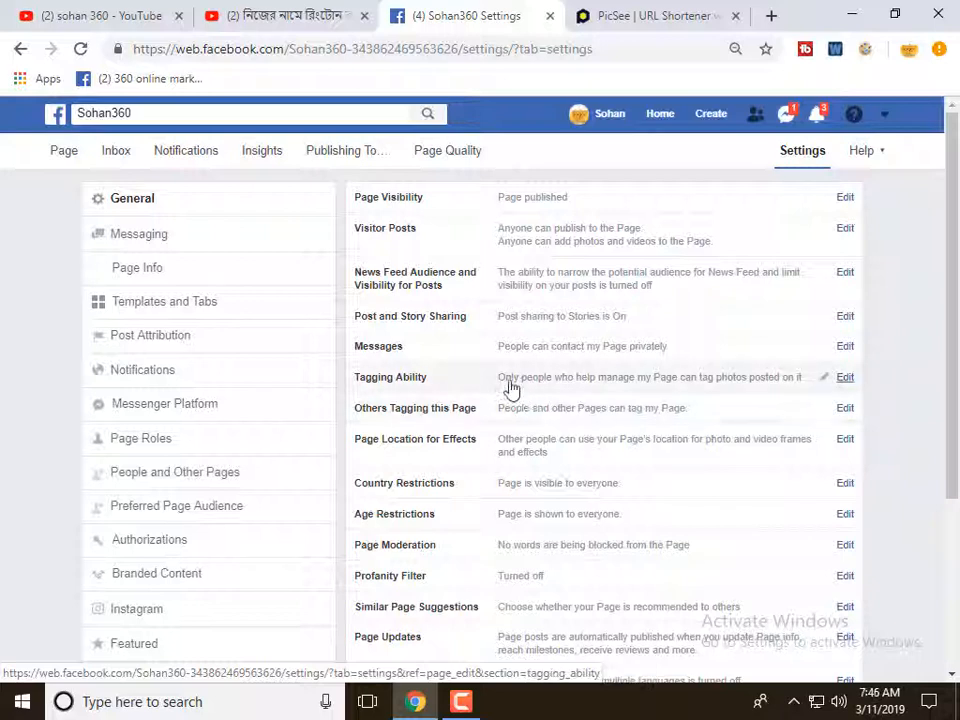